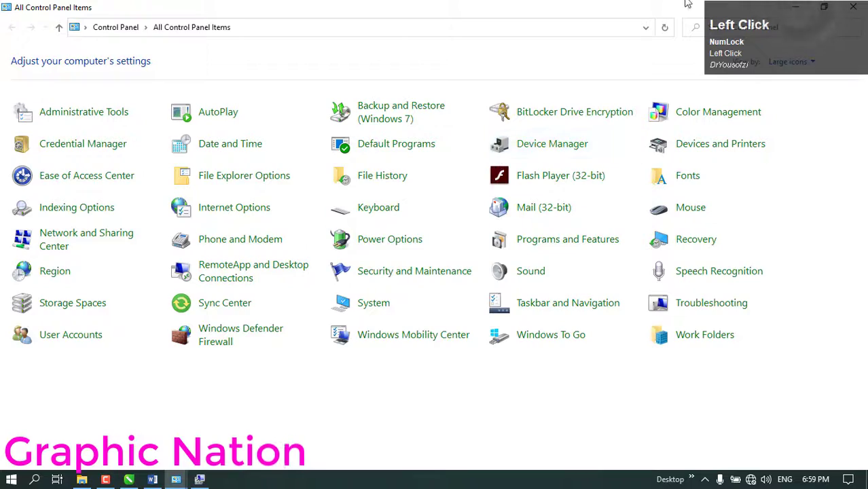
# - Minimise the Control Panel window, refresh the desktop and open This PC to view the connected drives
pyautogui.click(795, 7)
pyautogui.rightClick(373, 175)
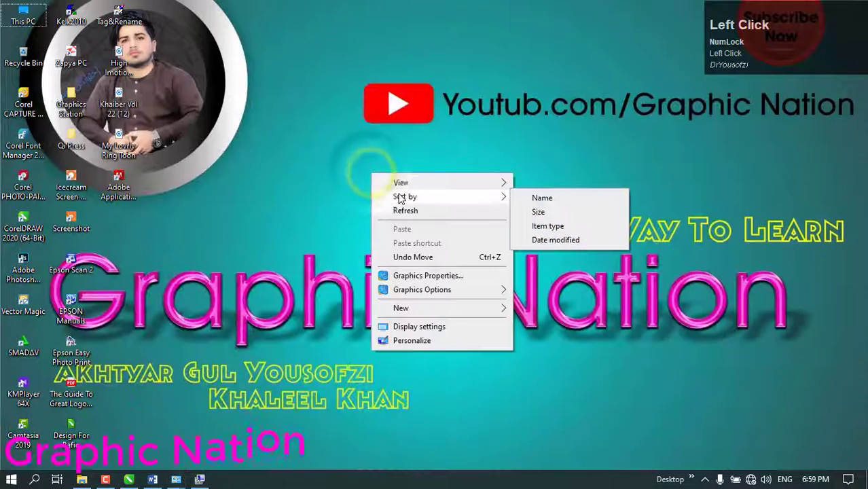
pyautogui.click(406, 210)
pyautogui.doubleClick(30, 13)
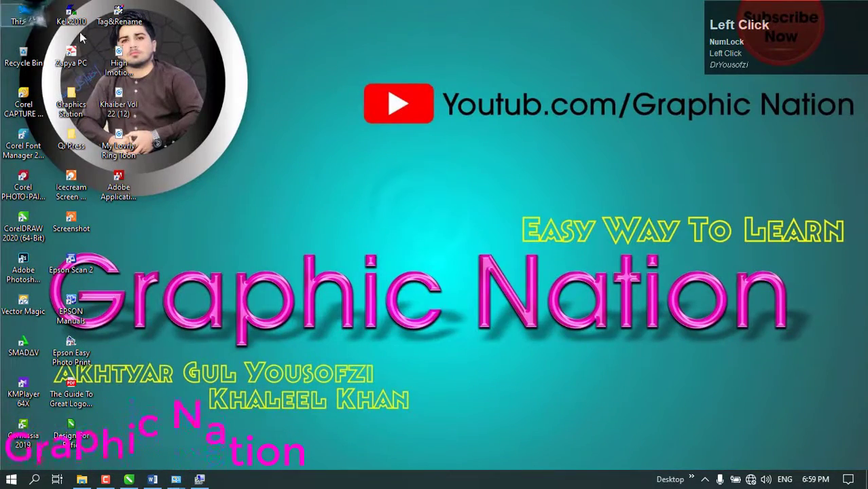
pyautogui.rightClick(392, 152)
pyautogui.click(445, 205)
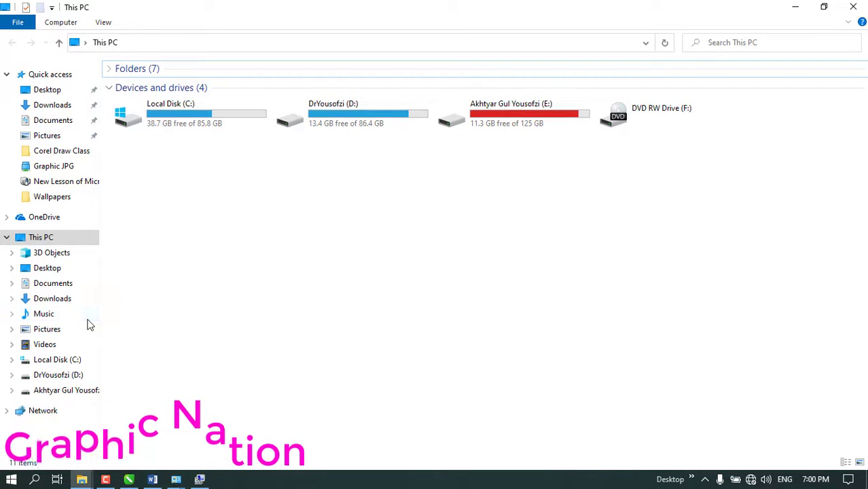
# - Check This PC for the USB drive by refreshing the view, and dismiss the SMADAV scan notice
pyautogui.click(846, 413)
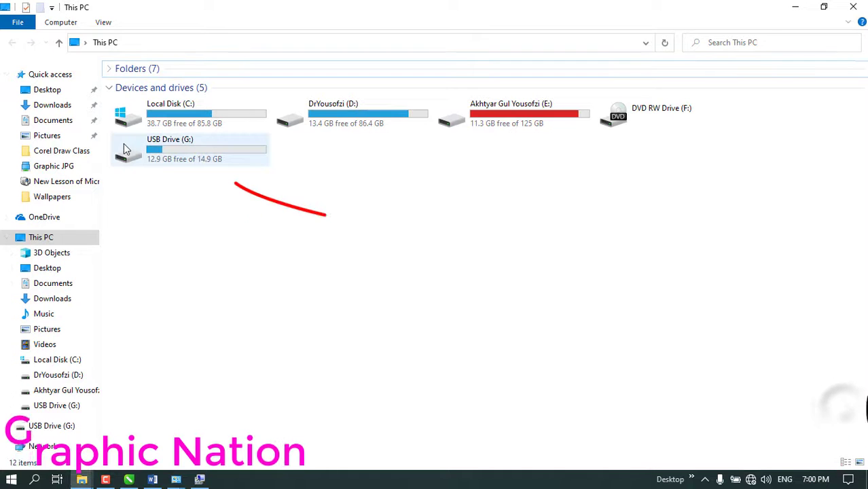
pyautogui.rightClick(295, 224)
pyautogui.click(384, 277)
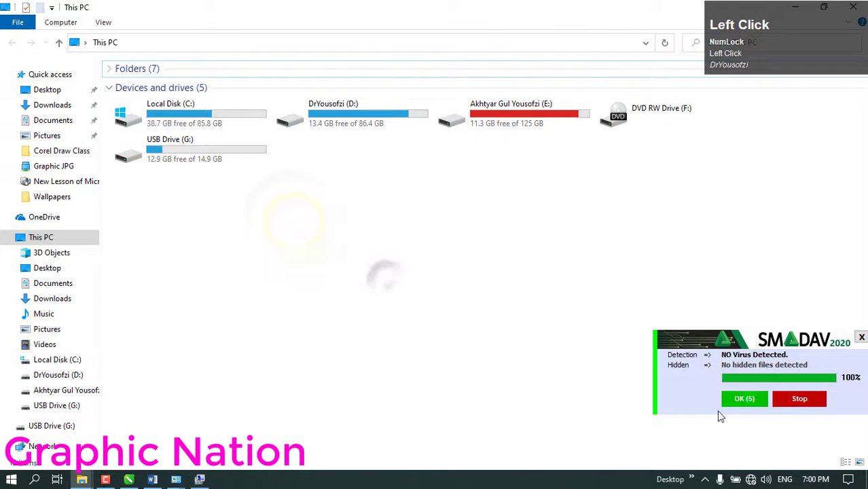
pyautogui.click(746, 401)
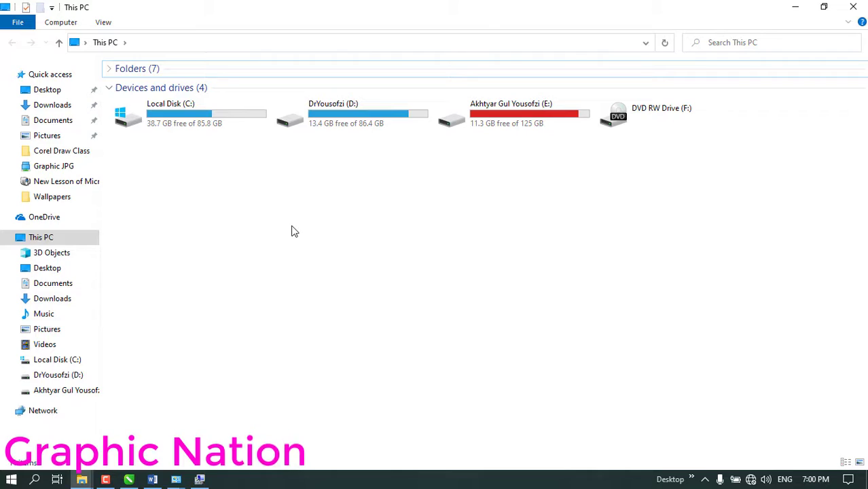
# - Switch to Computer Management and expand the Universal Serial Bus controllers category in Device Manager
pyautogui.click(799, 7)
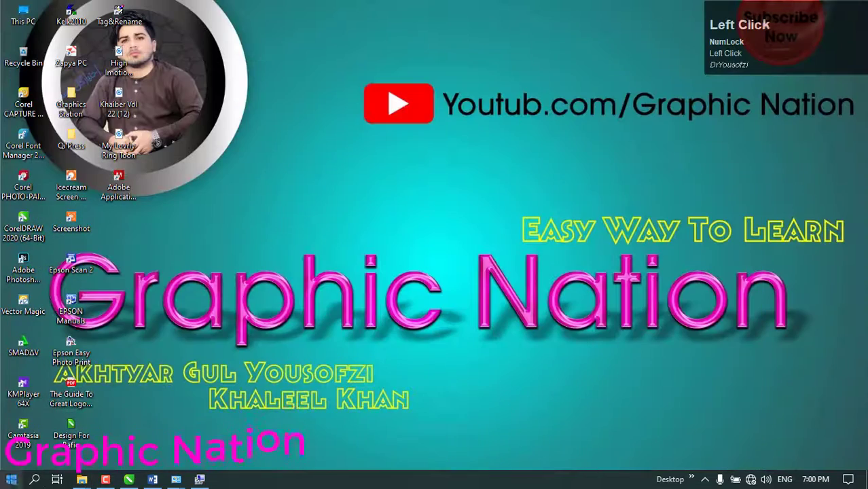
pyautogui.moveTo(170, 481)
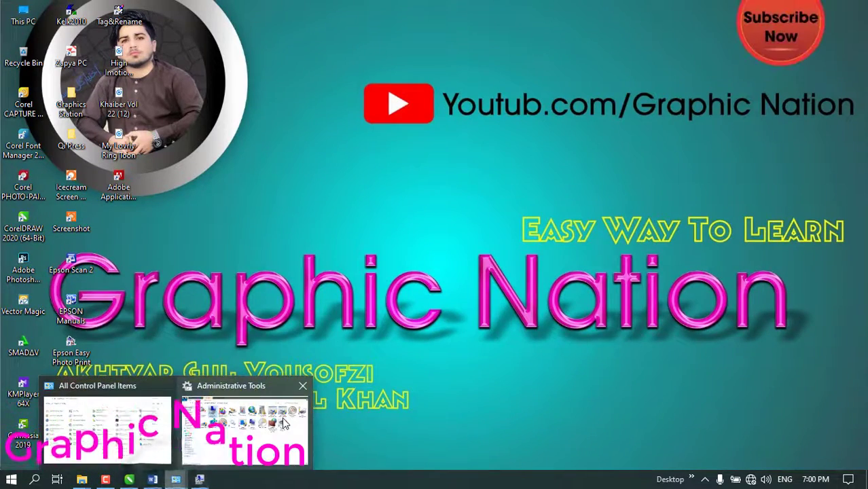
pyautogui.click(243, 424)
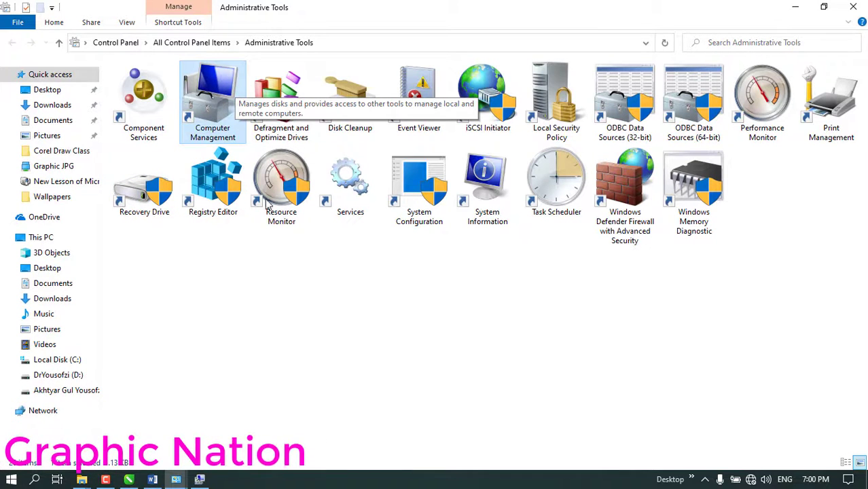
pyautogui.moveTo(176, 479)
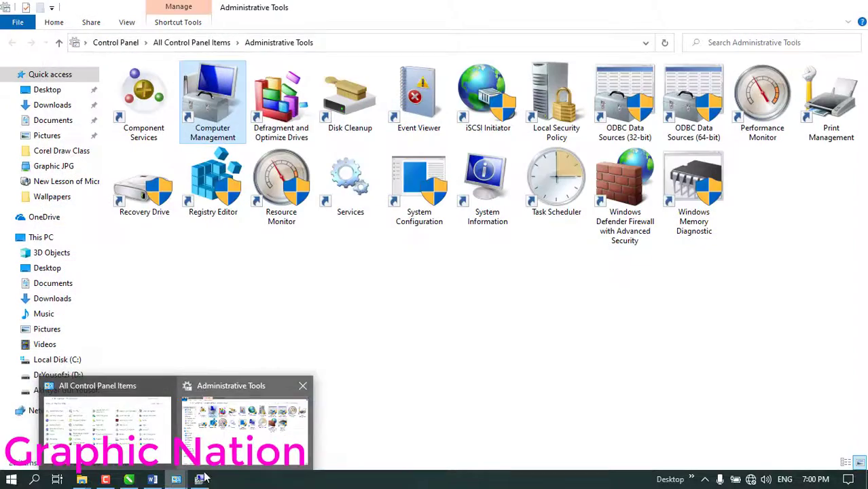
pyautogui.click(201, 479)
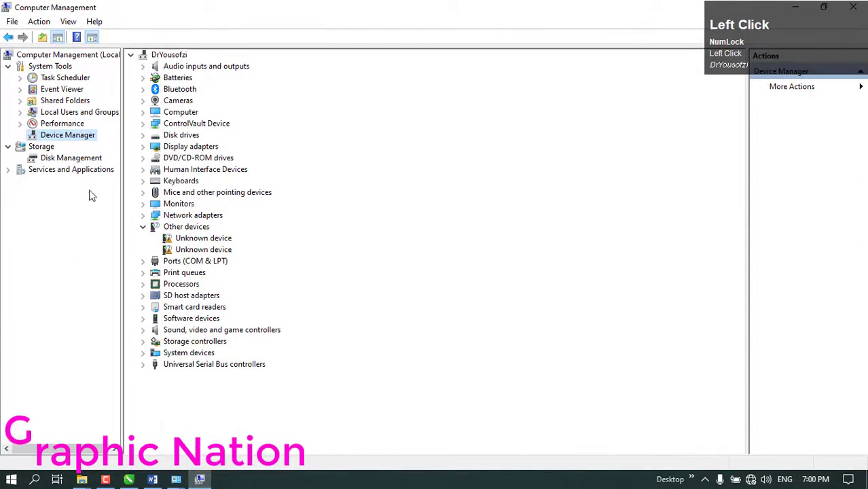
pyautogui.click(143, 364)
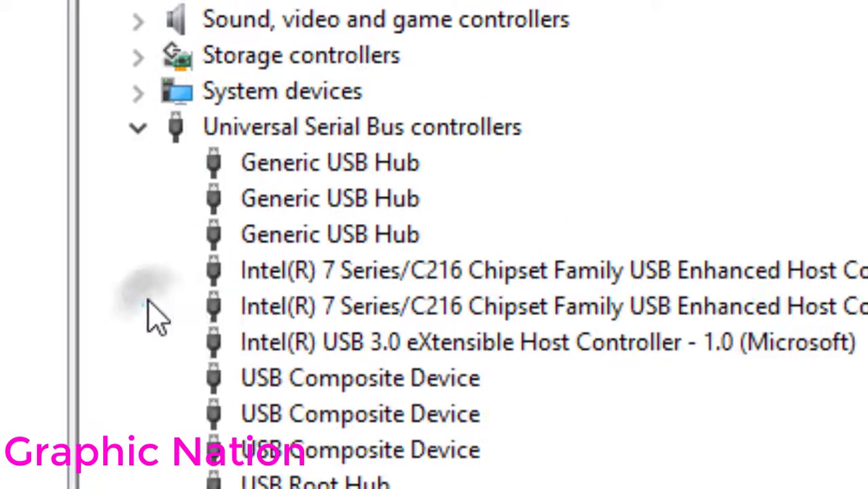
# - Disable the first Generic USB Hub under Universal Serial Bus controllers
pyautogui.click(391, 202)
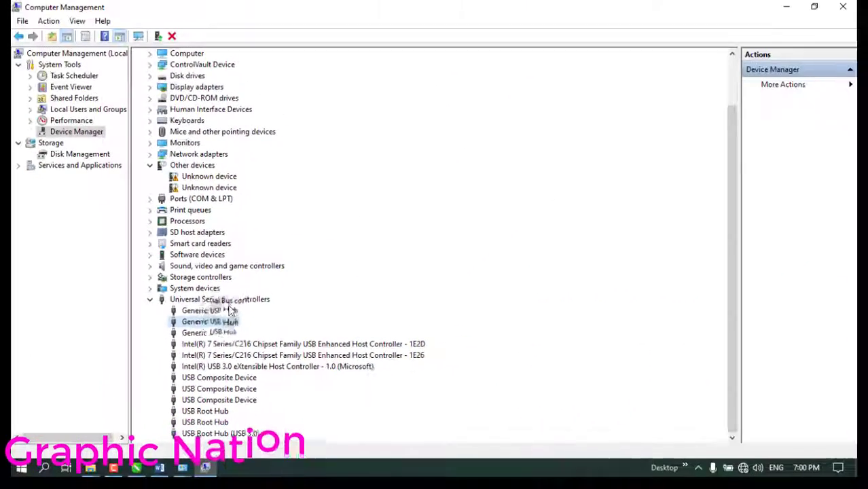
pyautogui.click(230, 303)
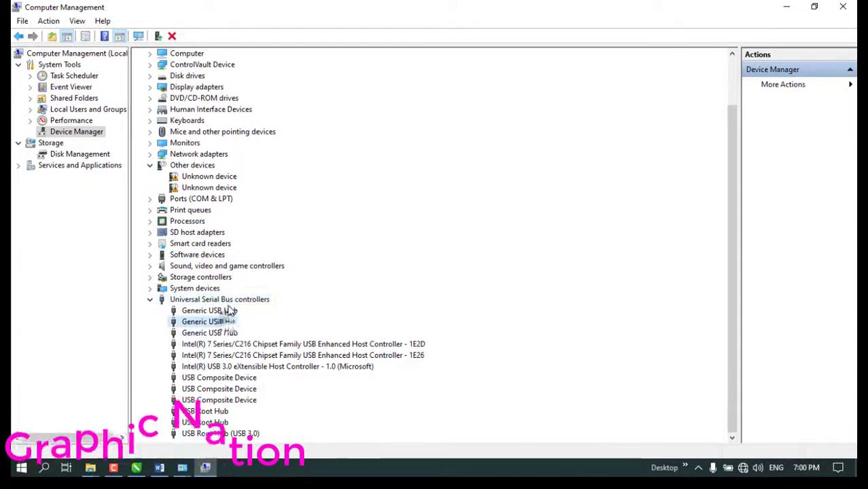
pyautogui.click(229, 310)
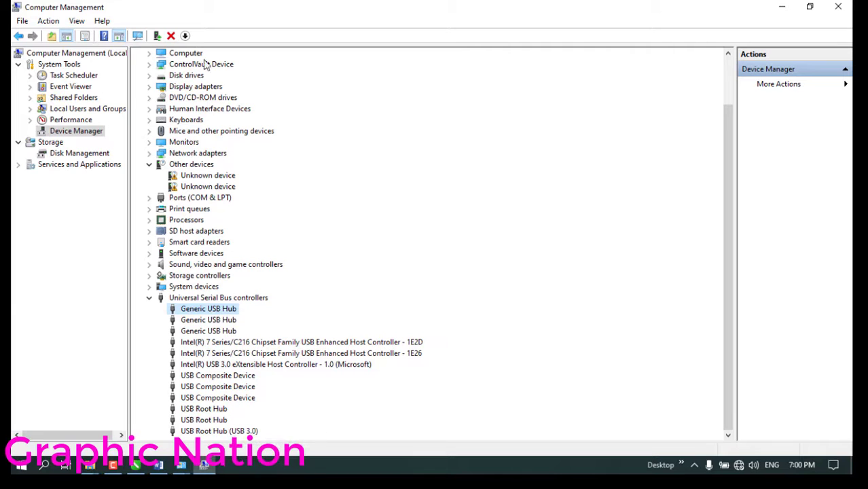
pyautogui.click(184, 36)
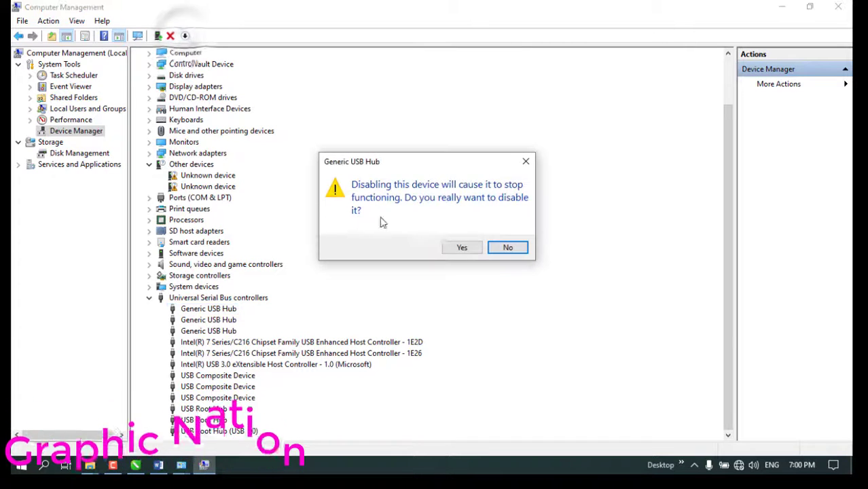
pyautogui.click(470, 249)
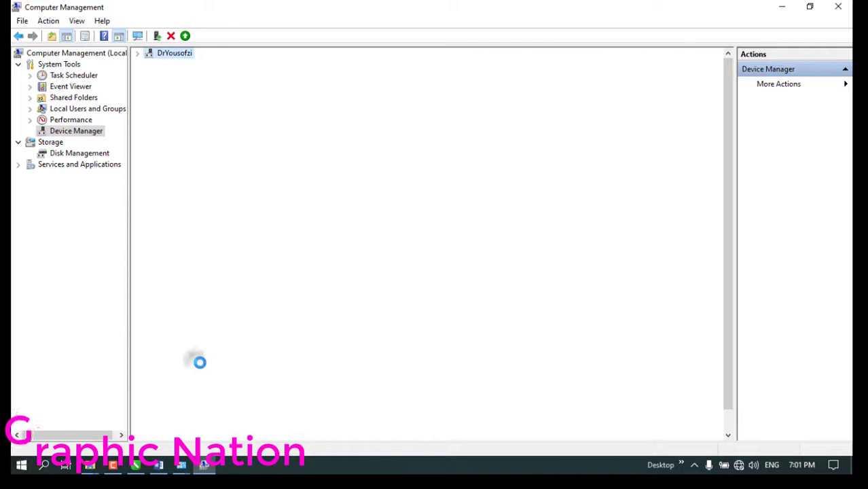
# - Disable the third Generic USB Hub in the Universal Serial Bus controllers list
pyautogui.click(199, 367)
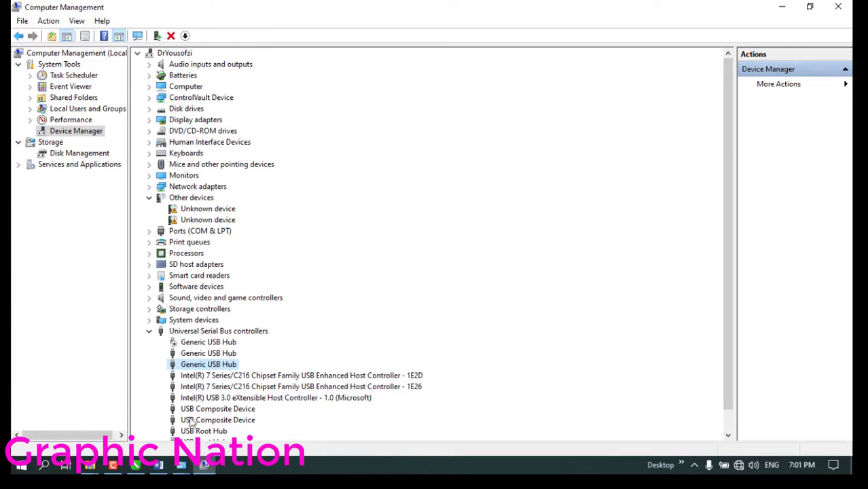
pyautogui.click(186, 36)
pyautogui.click(462, 246)
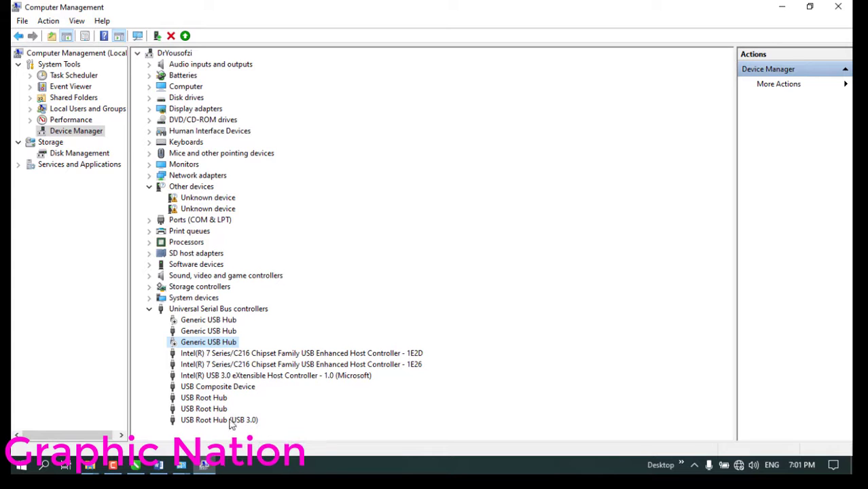
# - Disable both USB Root Hub devices listed above USB Root Hub (USB 3.0)
pyautogui.click(203, 398)
pyautogui.click(185, 35)
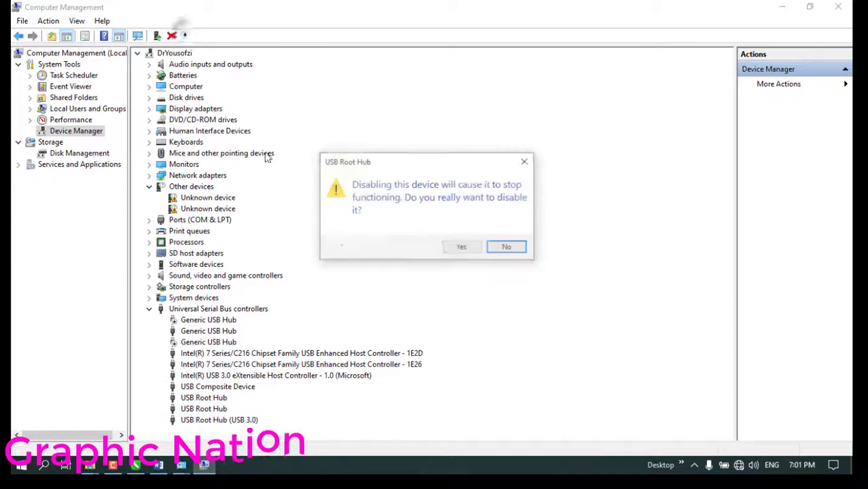
pyautogui.click(478, 250)
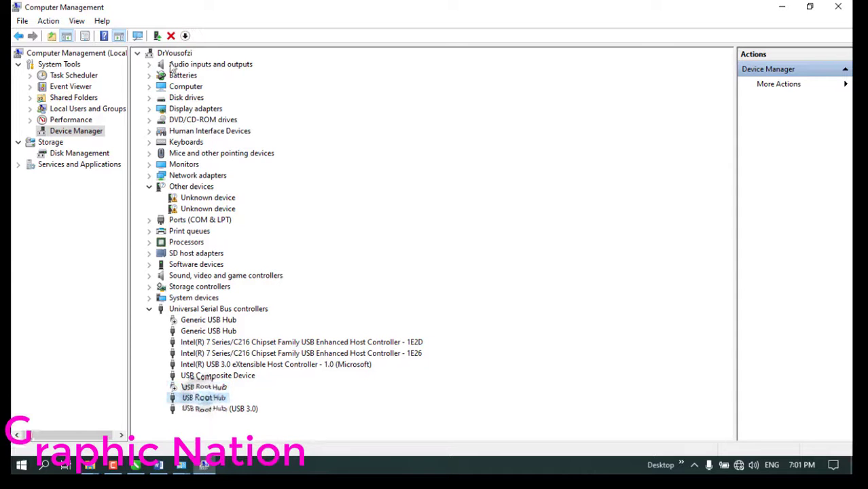
pyautogui.click(184, 35)
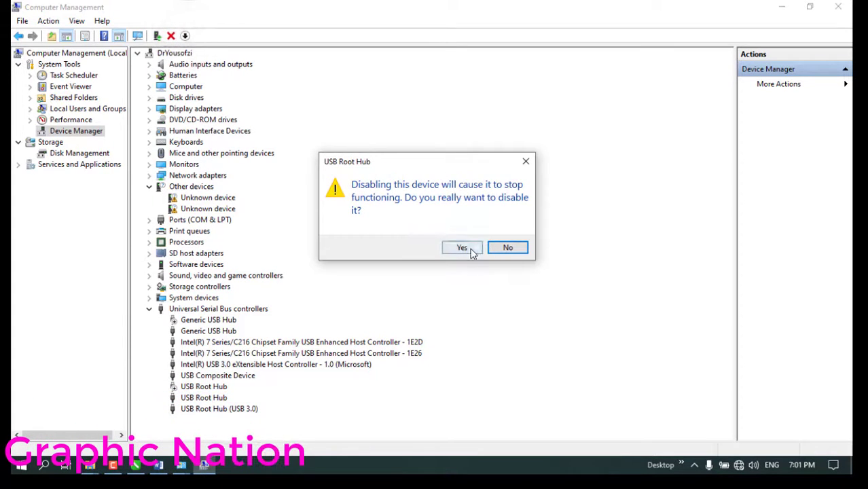
pyautogui.click(471, 251)
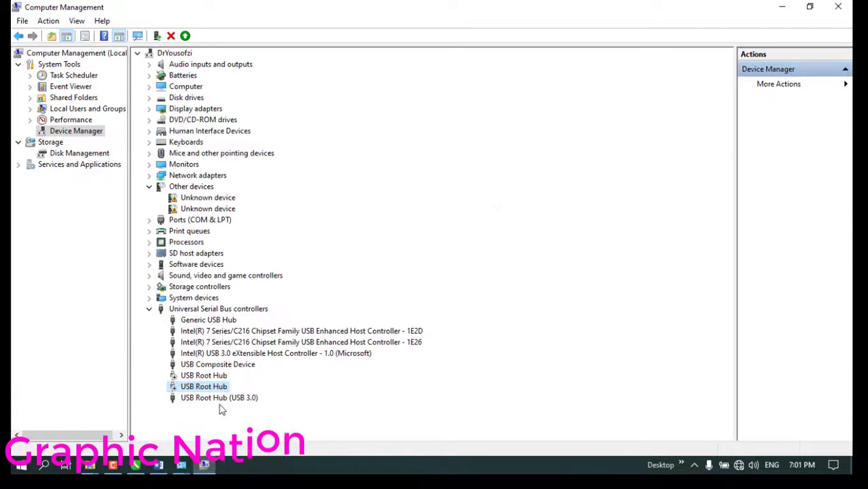
# - Check whether USB Root Hub (USB 3.0) and the Intel USB host controllers offer a disable option
pyautogui.click(220, 401)
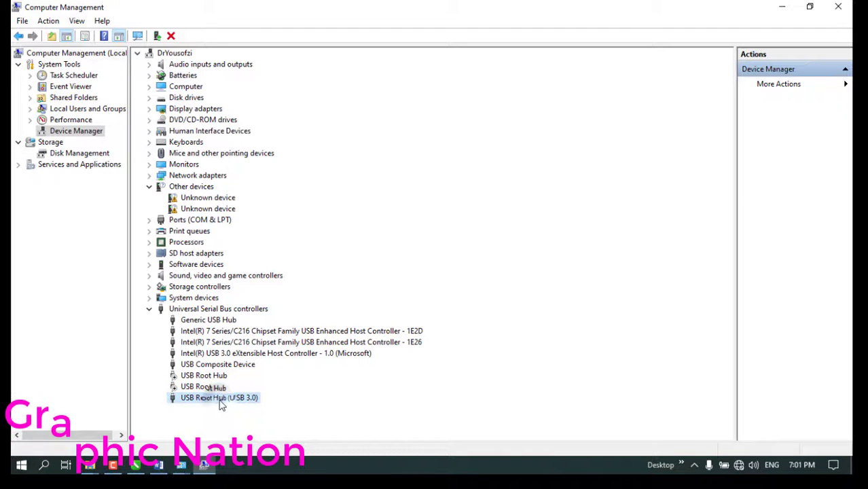
pyautogui.click(246, 353)
pyautogui.click(256, 343)
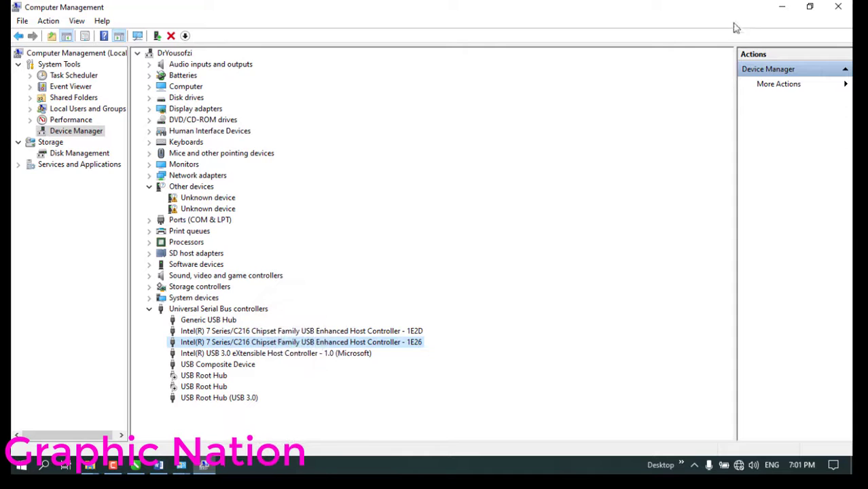
# - Switch to This PC and refresh the view several times to check whether the USB drive is detected
pyautogui.click(782, 6)
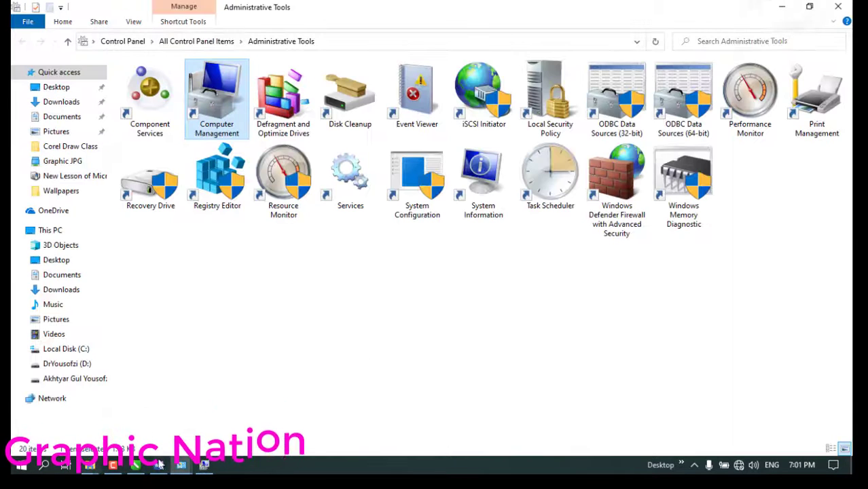
pyautogui.click(90, 465)
pyautogui.click(204, 407)
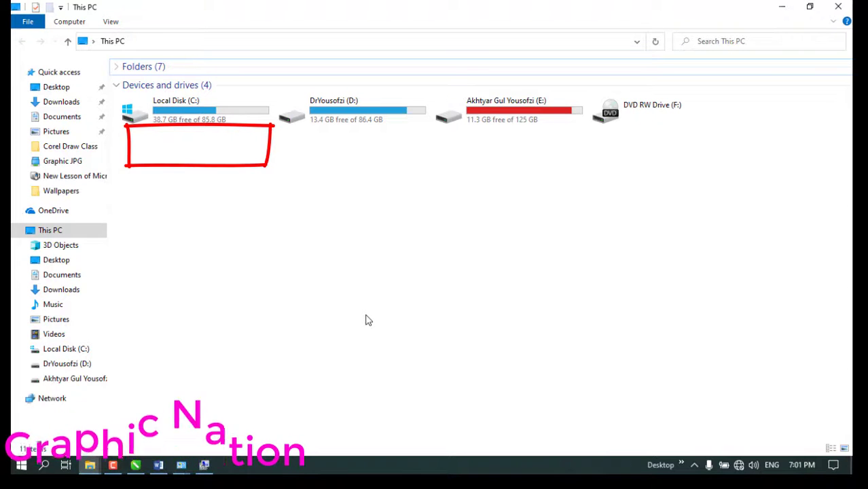
pyautogui.rightClick(326, 258)
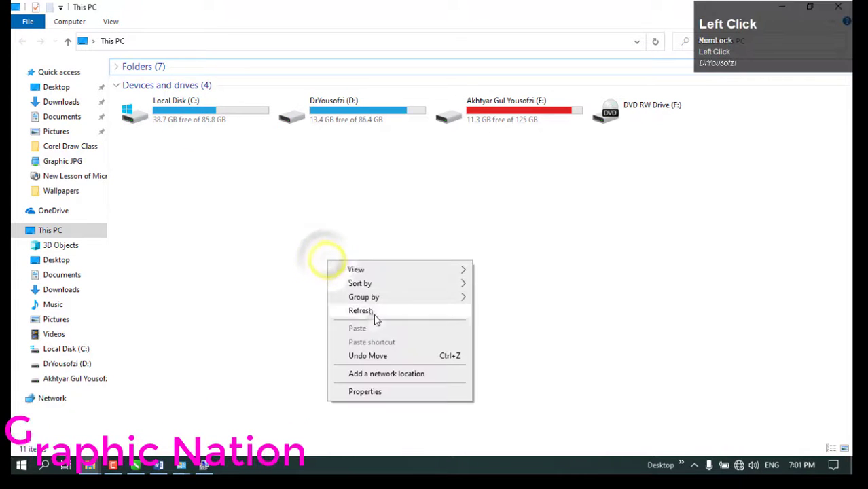
pyautogui.click(375, 312)
pyautogui.rightClick(395, 254)
pyautogui.click(445, 304)
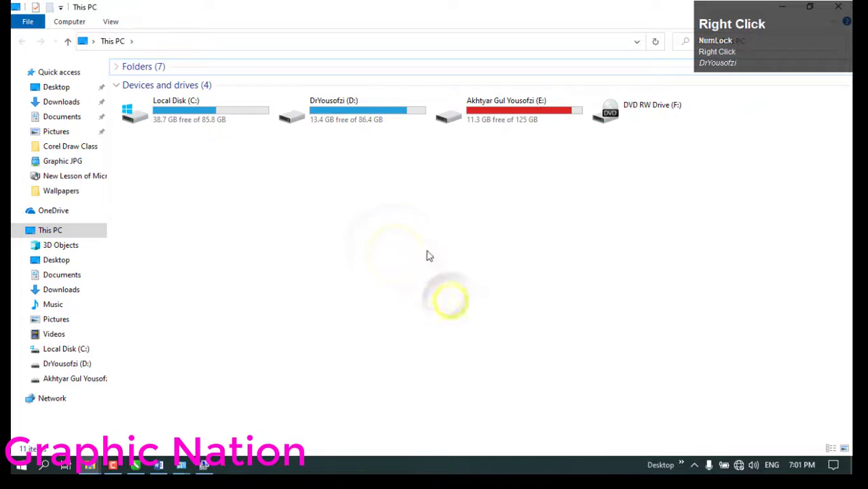
pyautogui.rightClick(399, 198)
pyautogui.click(417, 247)
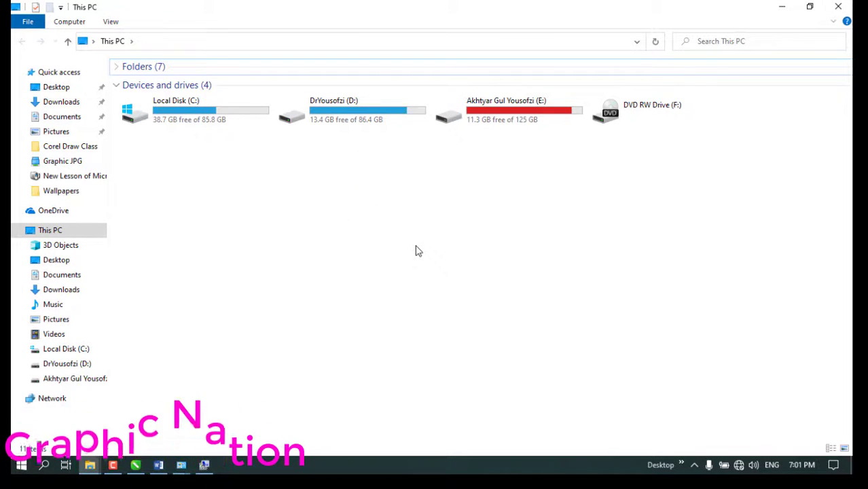
# - Return to Computer Management and re-enable both disabled USB Root Hub devices and the first Generic USB Hub
pyautogui.click(212, 467)
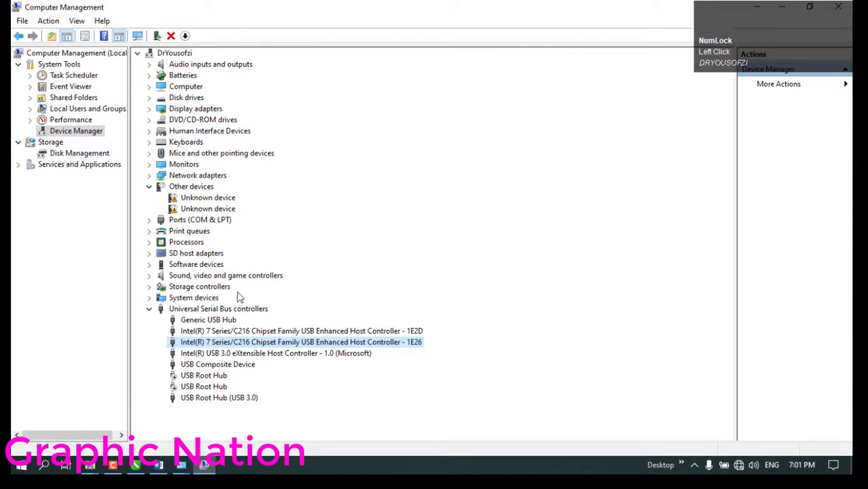
pyautogui.click(209, 320)
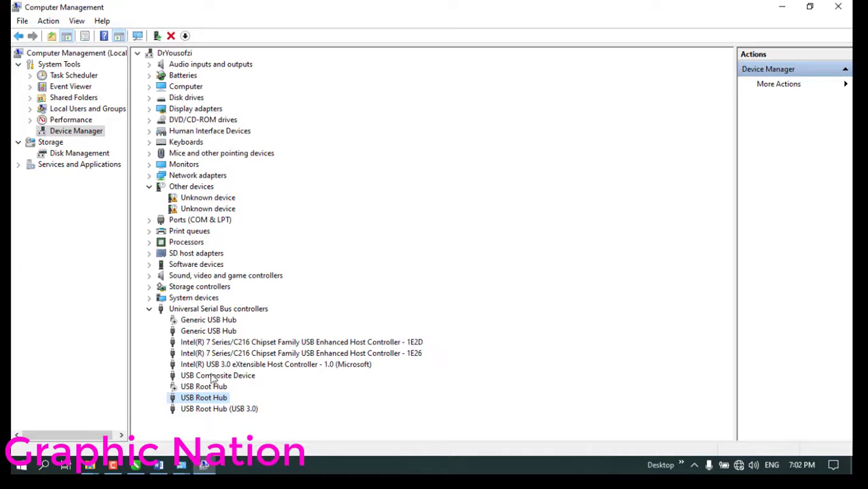
pyautogui.click(203, 387)
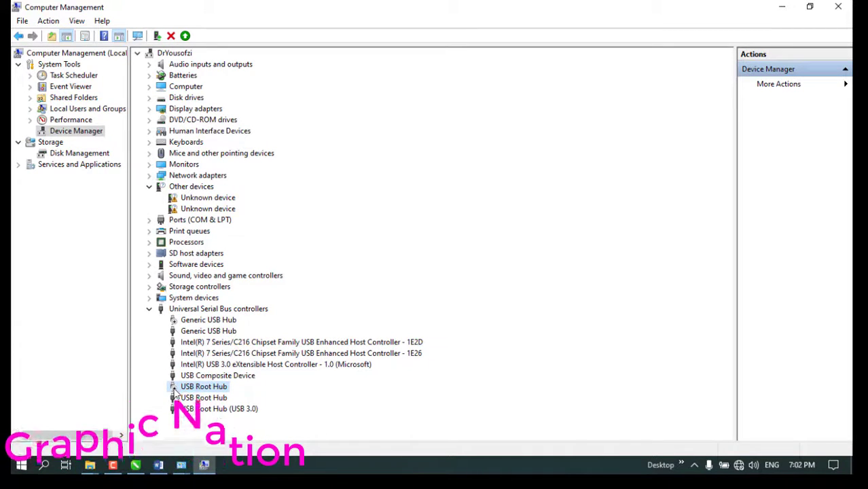
pyautogui.click(186, 36)
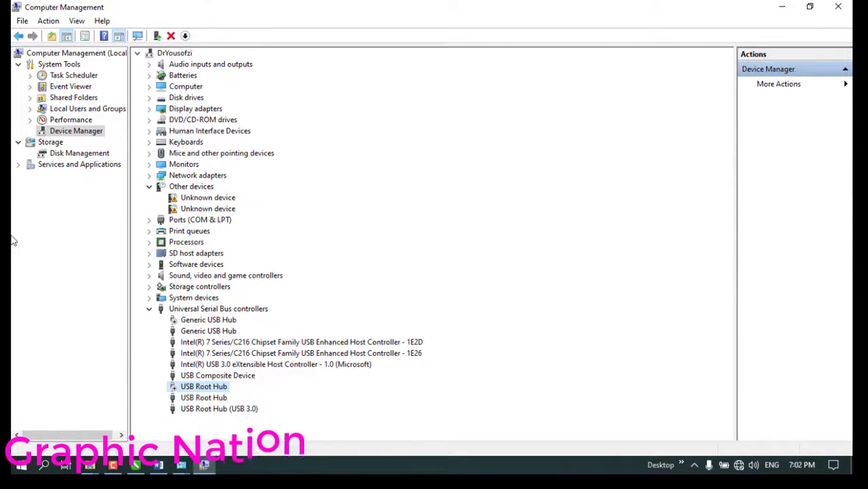
pyautogui.click(203, 320)
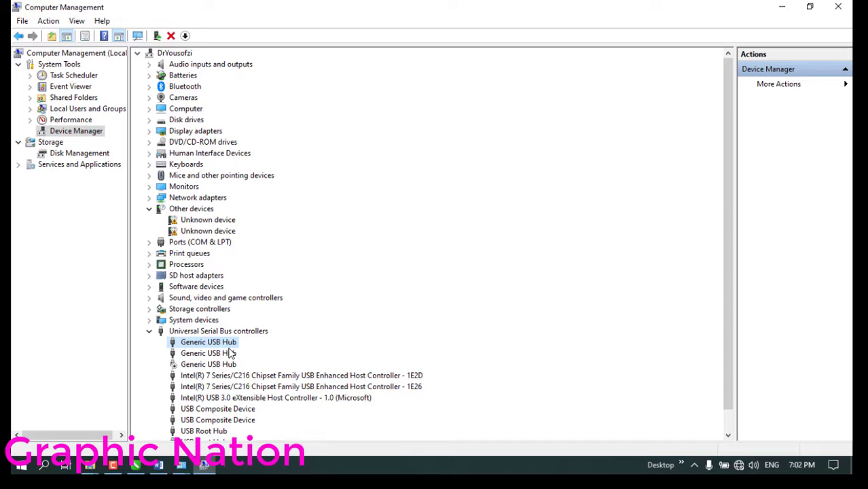
# - Re-enable the third Generic USB Hub and close Computer Management
pyautogui.press('Down')
pyautogui.press('Down')
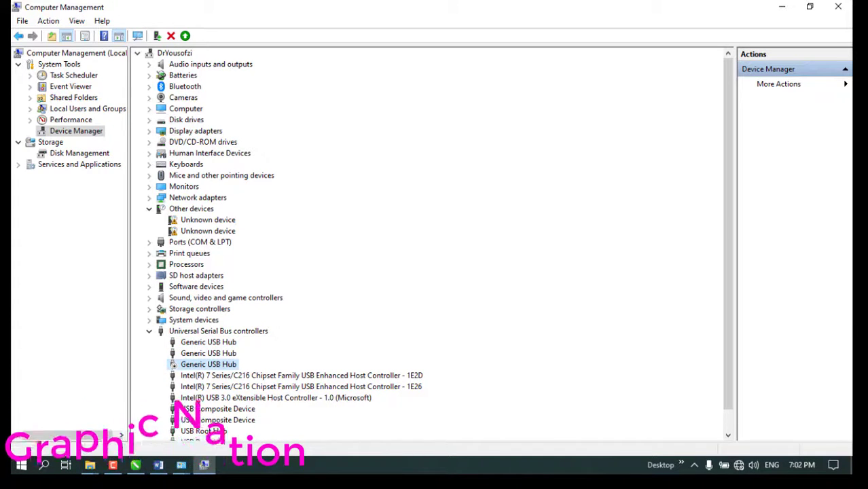
pyautogui.click(186, 36)
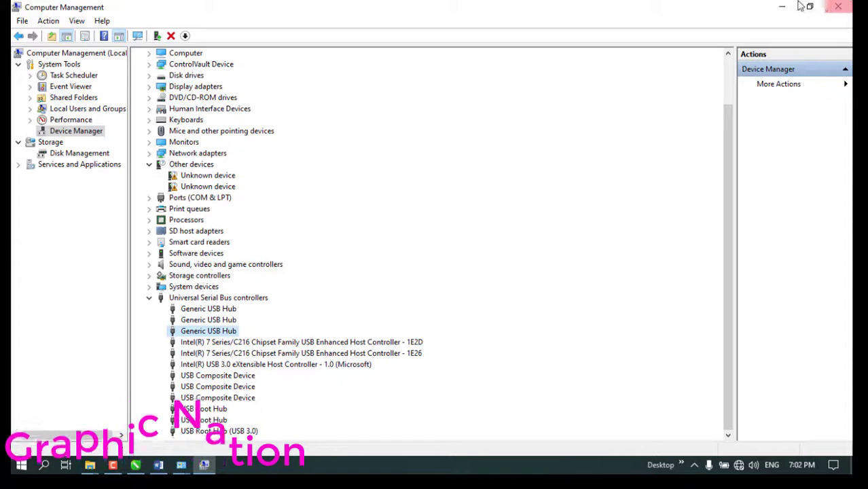
pyautogui.click(840, 7)
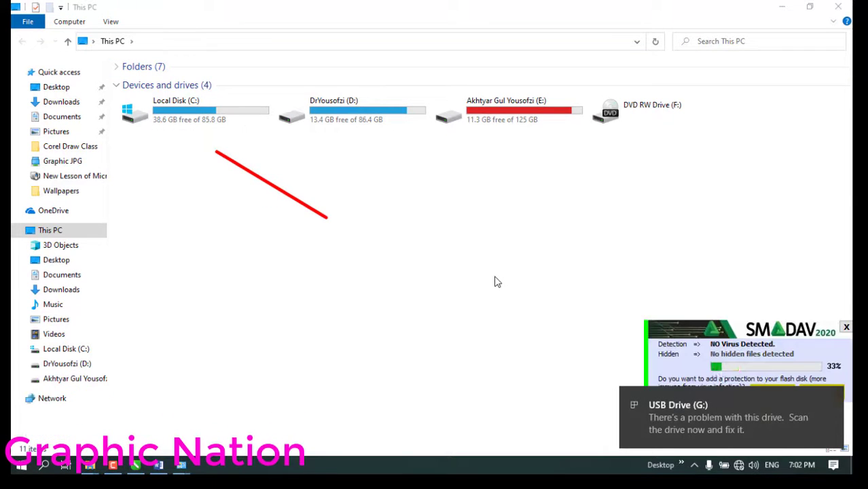
# - Respond to the USB Drive (G:) notification by continuing without scanning, and accept SMADAV's offer to add flash disk protection
pyautogui.moveTo(820, 442)
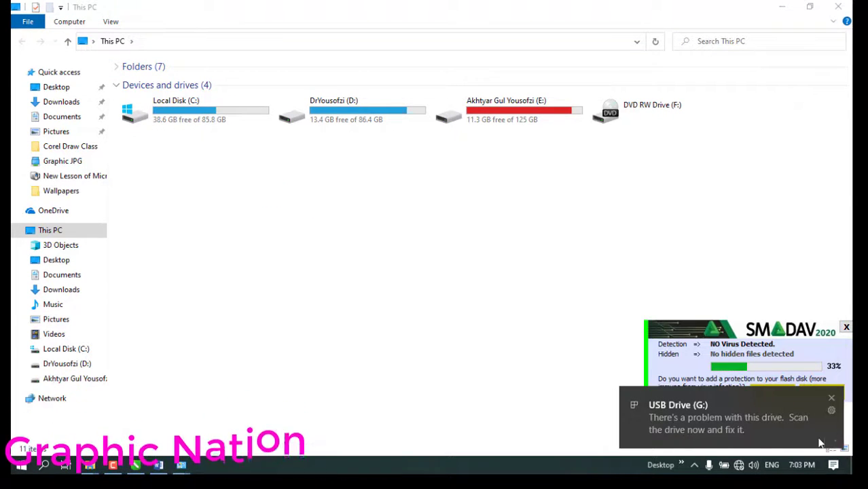
pyautogui.click(801, 418)
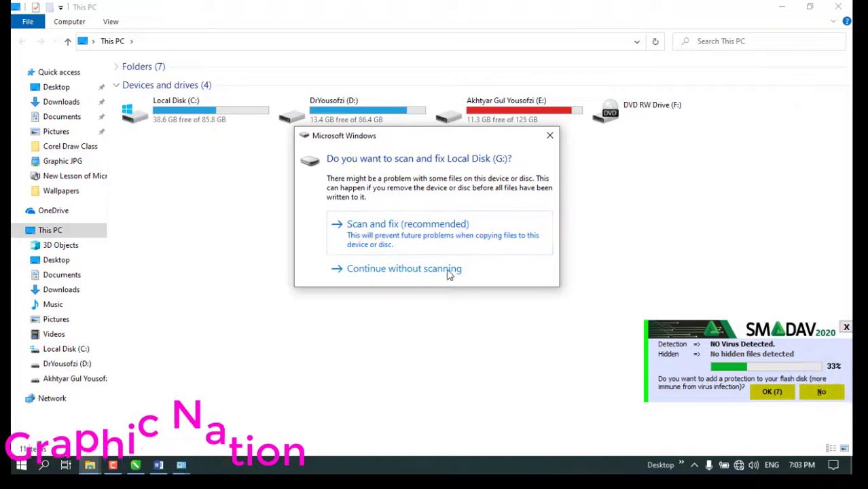
pyautogui.click(452, 273)
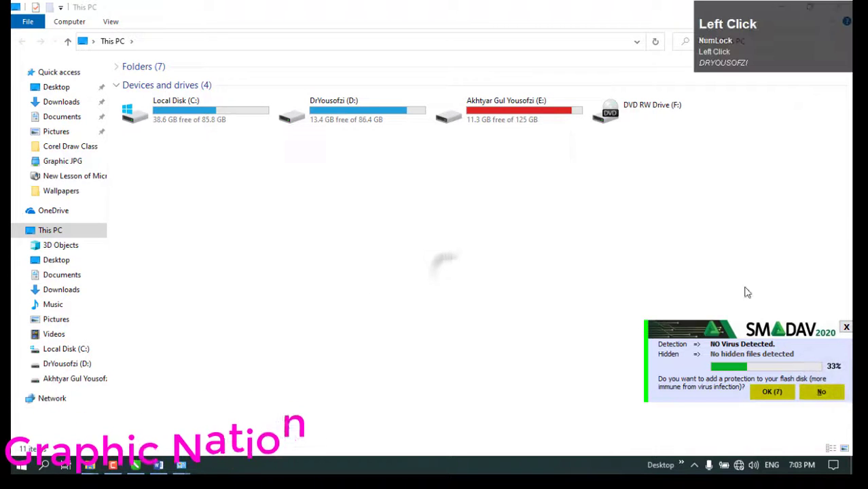
pyautogui.click(772, 392)
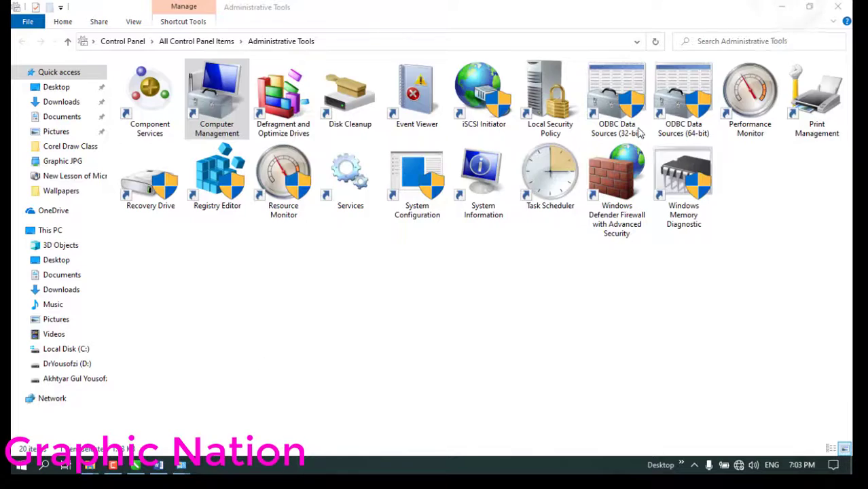
# - Close the Administrative Tools window and refresh the desktop
pyautogui.click(850, 6)
pyautogui.rightClick(339, 207)
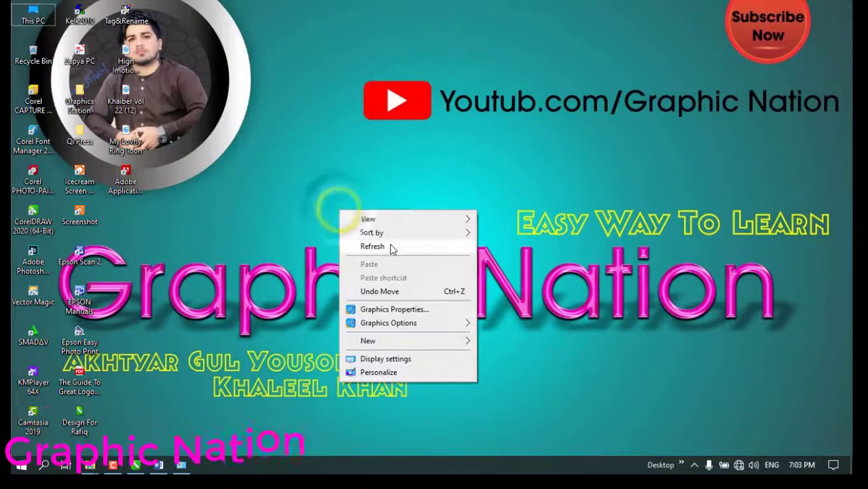
pyautogui.click(393, 245)
# - Switch to the Word document and begin list item (2) with the text "RegEdit("
pyautogui.click(152, 465)
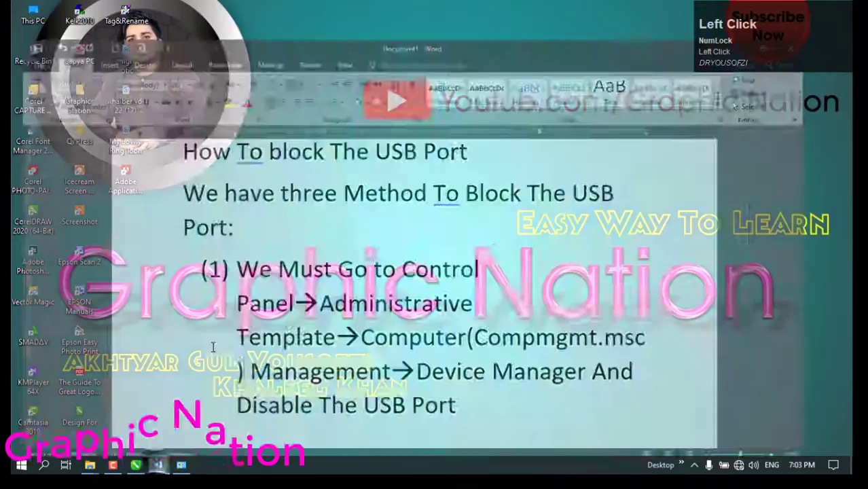
pyautogui.scroll(-4, 522, 275)
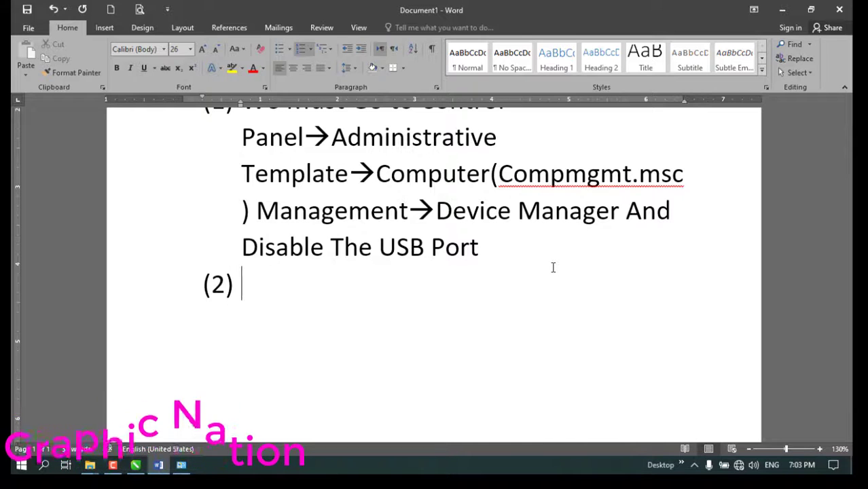
pyautogui.press('shift')
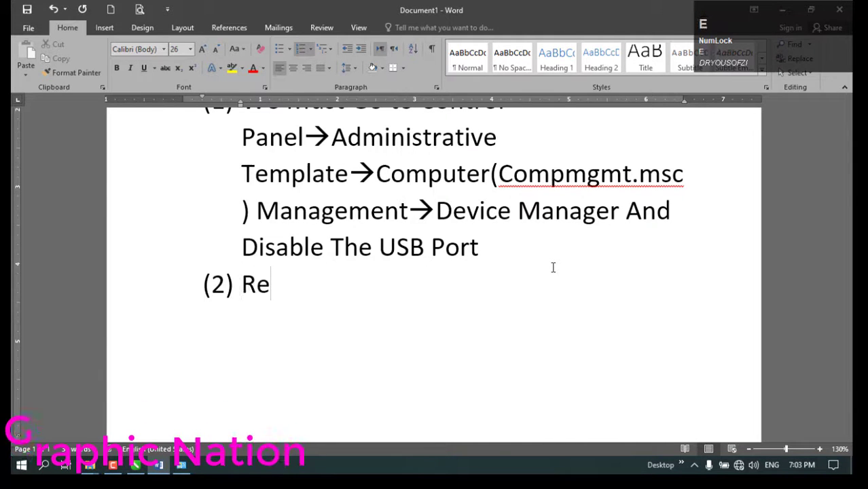
pyautogui.write('g')
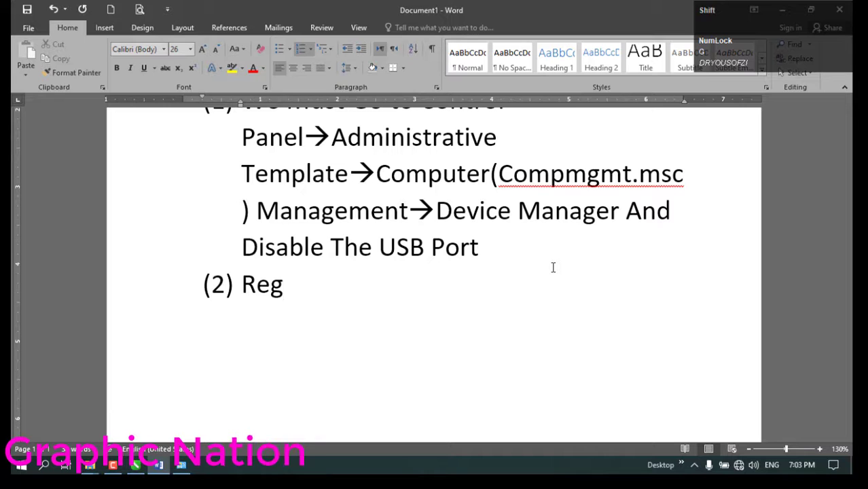
pyautogui.write('Edit ')
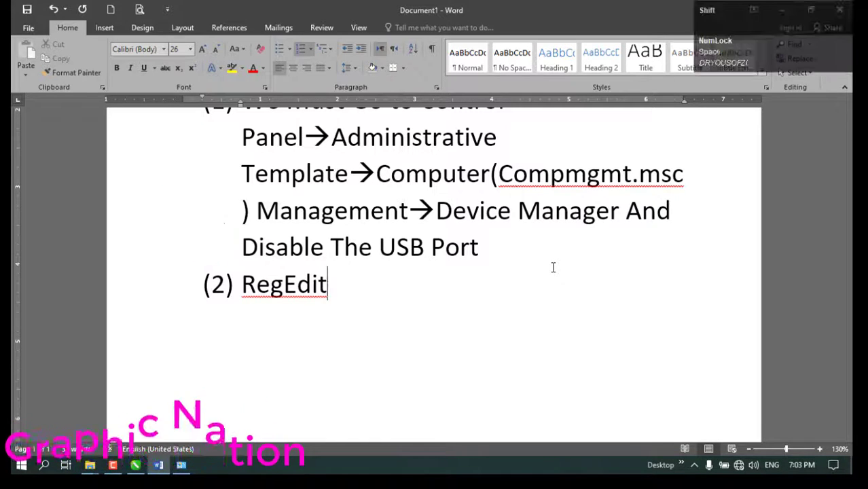
pyautogui.write('(')
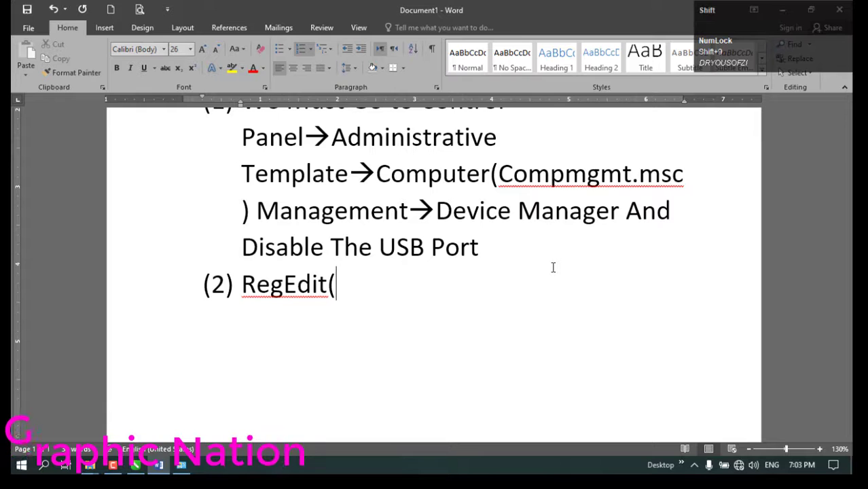
# - Continue item (2) after the opening parenthesis with "For this go to Run and type regedit"
pyautogui.write('For ')
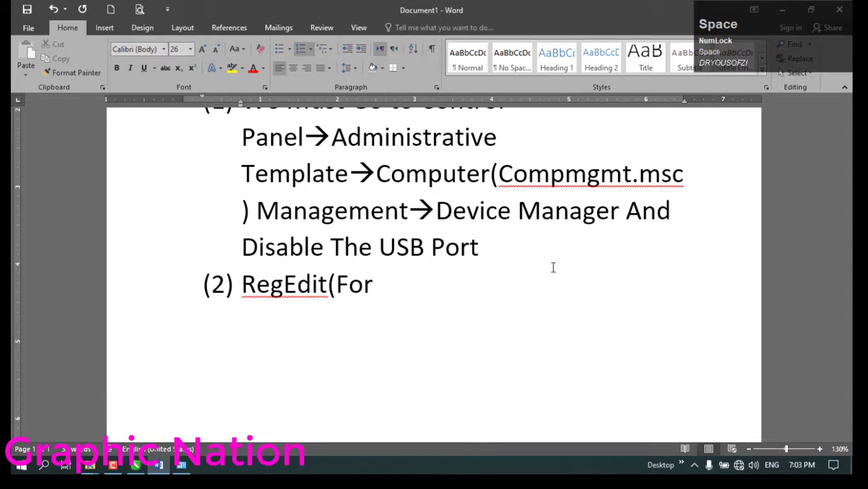
pyautogui.write('this ')
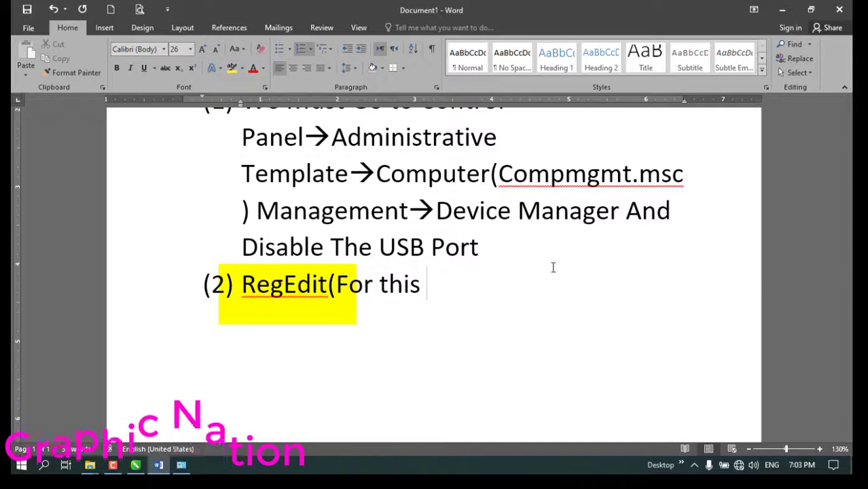
pyautogui.write('go to ')
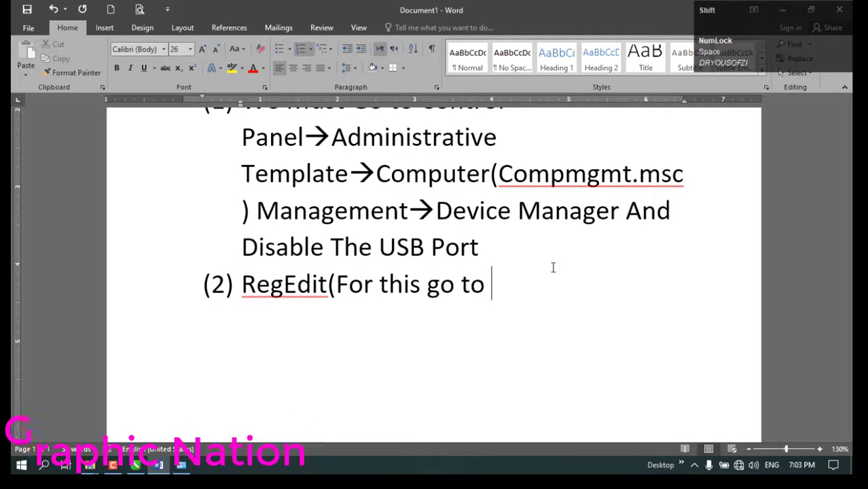
pyautogui.write('Run N')
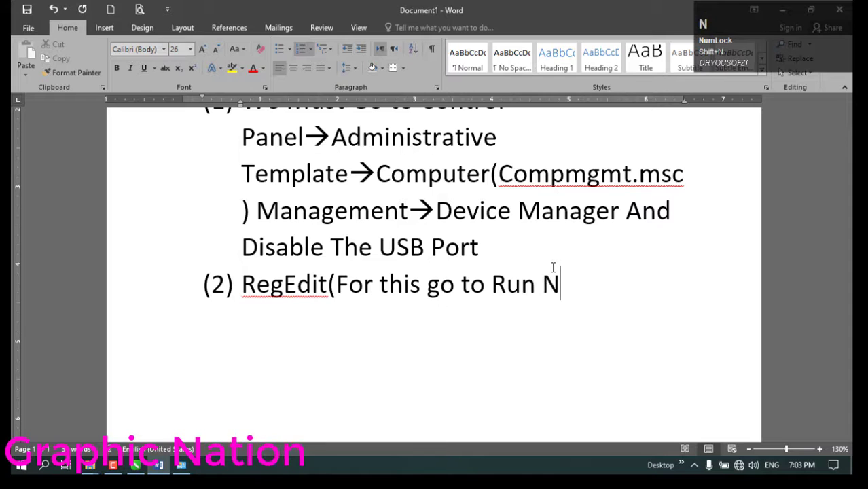
pyautogui.write('anf ')
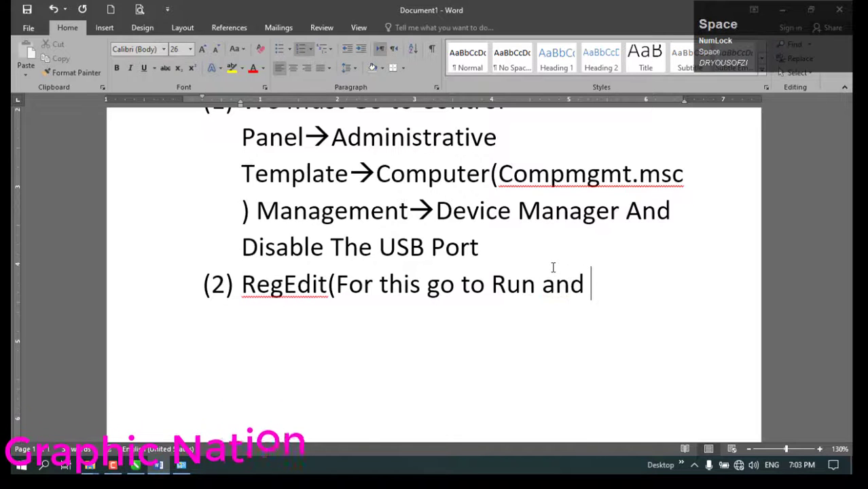
pyautogui.write('ty')
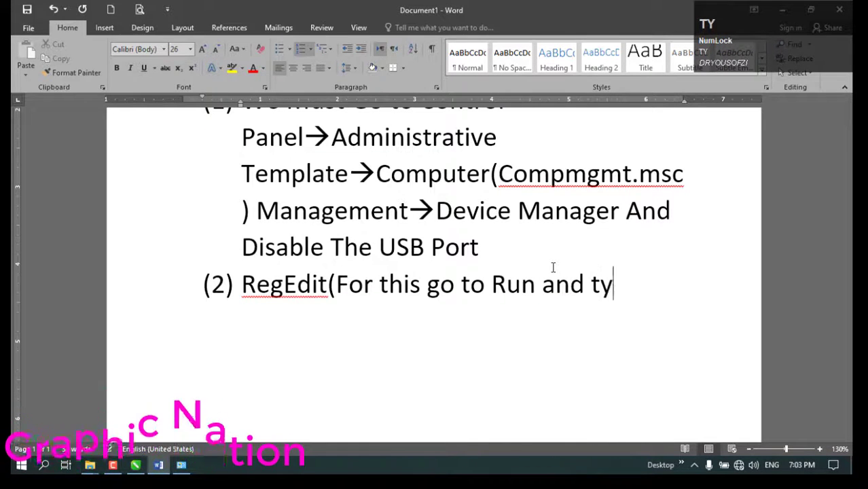
pyautogui.write('pe r')
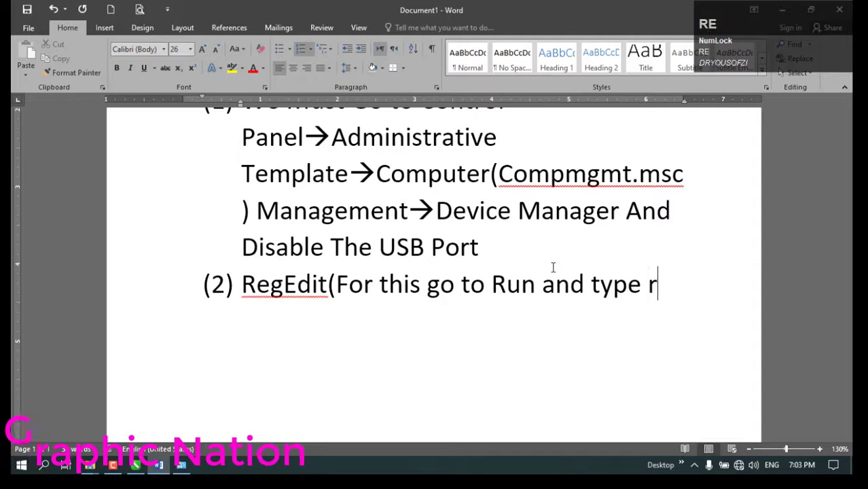
pyautogui.write('eg')
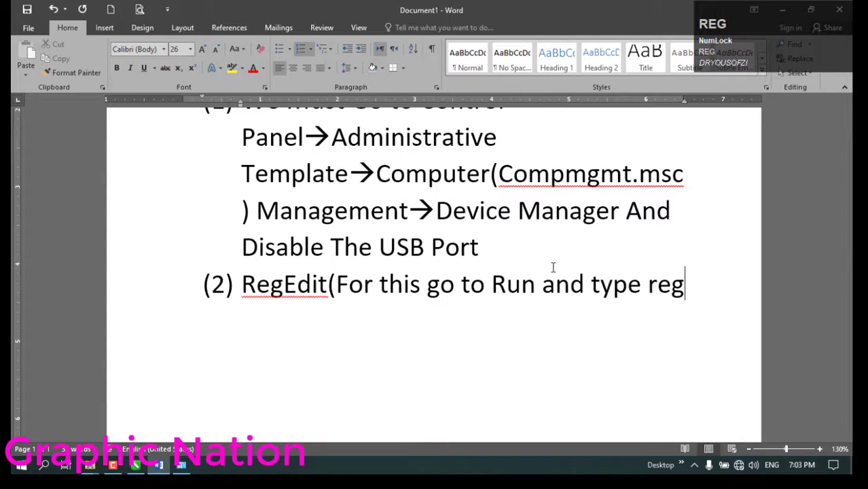
pyautogui.write('edi')
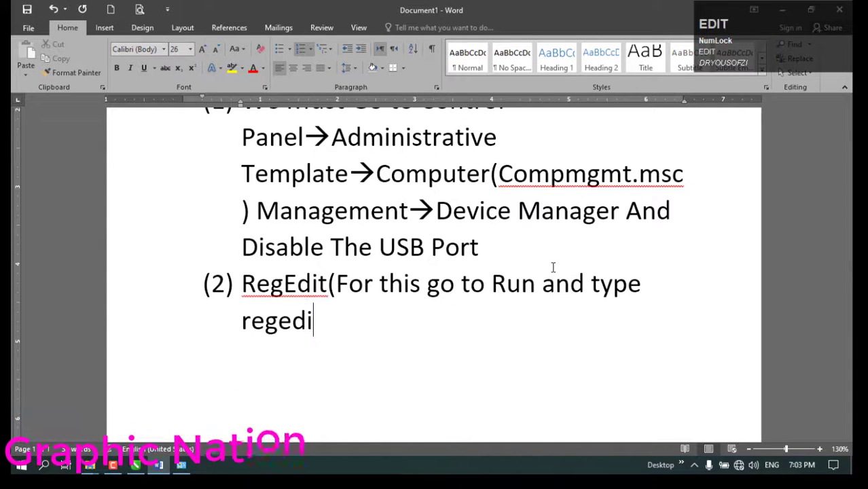
pyautogui.write('t ')
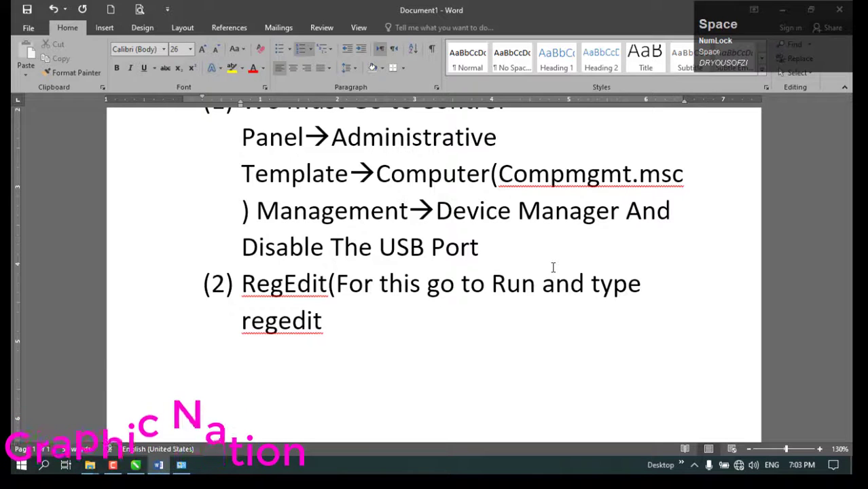
# - Extend the RegEdit instruction with "and hit the enter key", correcting the misspelled word "enter"
pyautogui.write('anf ')
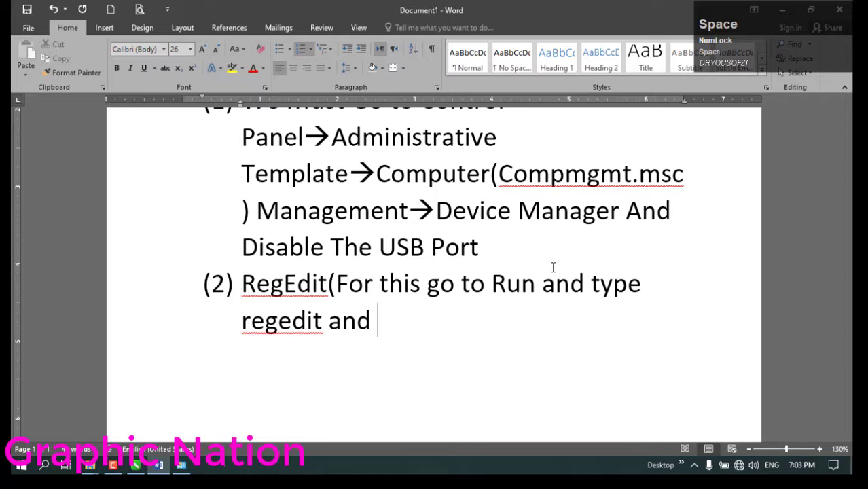
pyautogui.write(' hit ht')
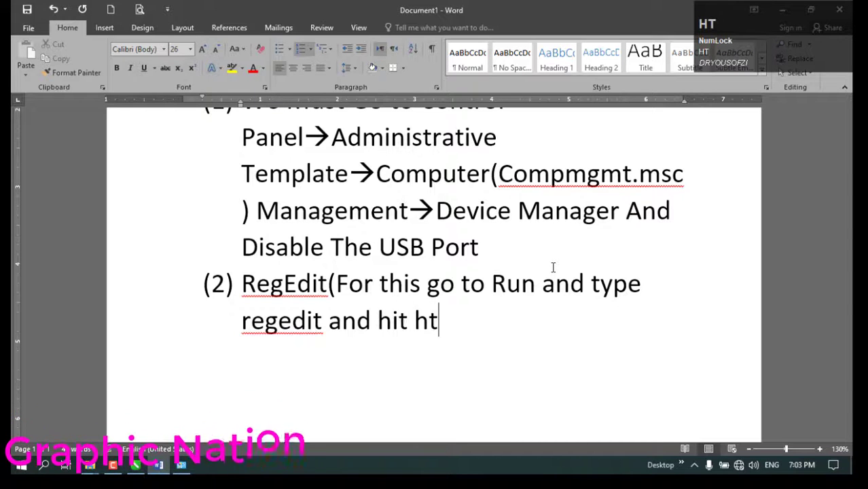
pyautogui.write('e entyer')
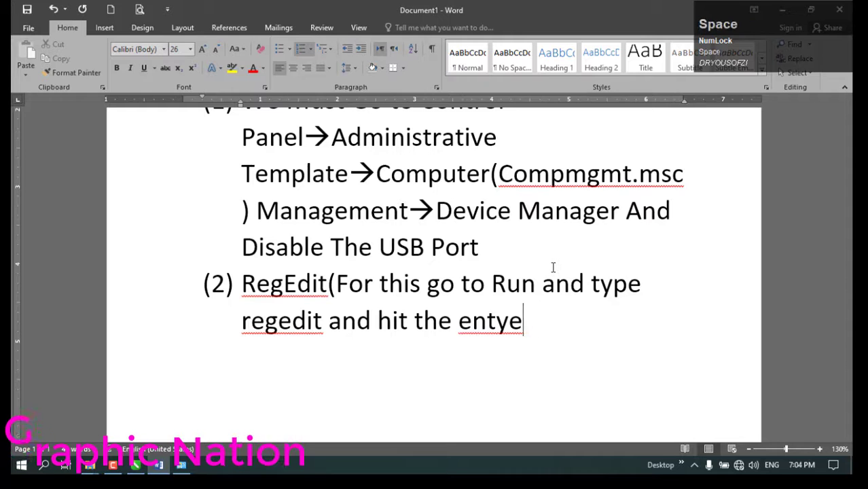
pyautogui.press('BackSpace')
pyautogui.press('BackSpace')
pyautogui.write('et')
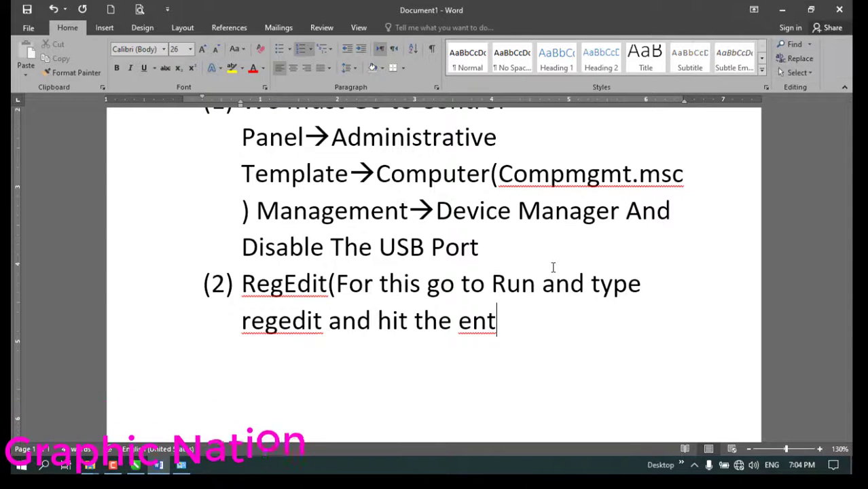
pyautogui.write('er key')
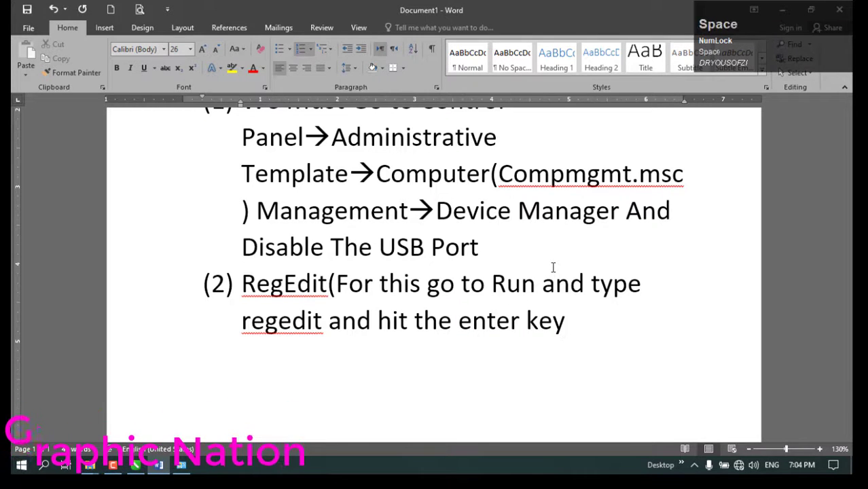
# - Continue the RegEdit instruction in item (2) with "and After that Go to" following "enter key"
pyautogui.write(' an')
pyautogui.press('BackSpace')
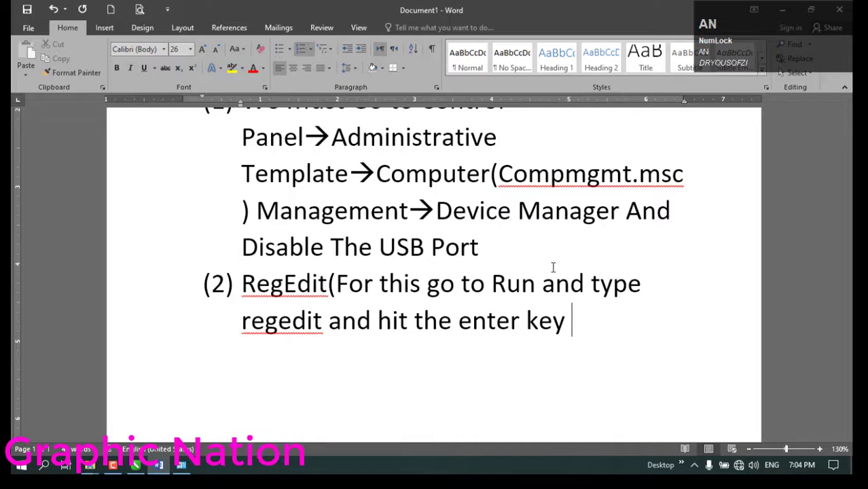
pyautogui.write('and ')
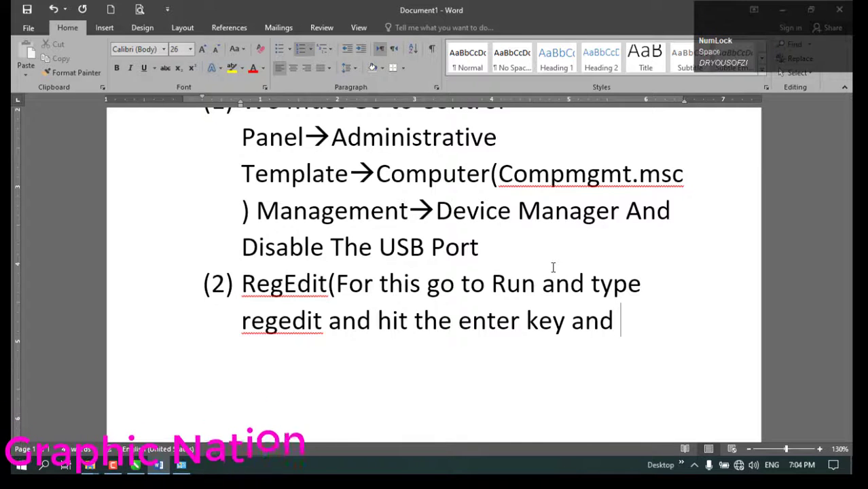
pyautogui.write('After ')
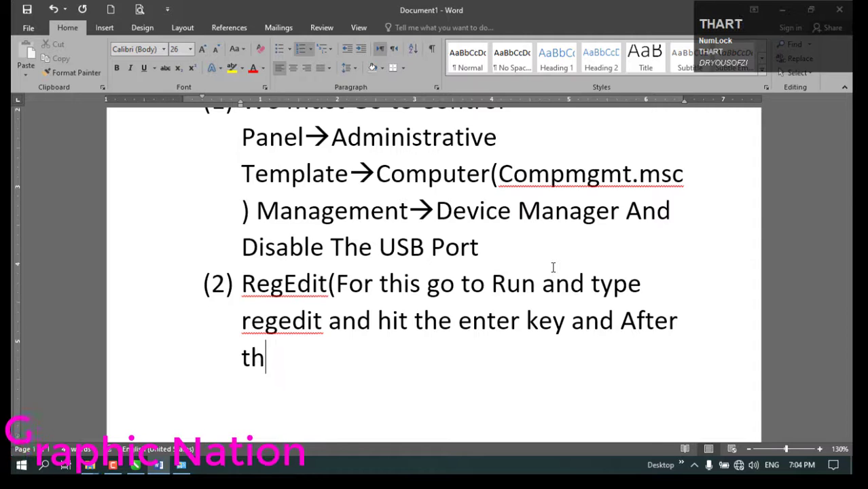
pyautogui.write('tht')
pyautogui.press('BackSpace')
pyautogui.write('at')
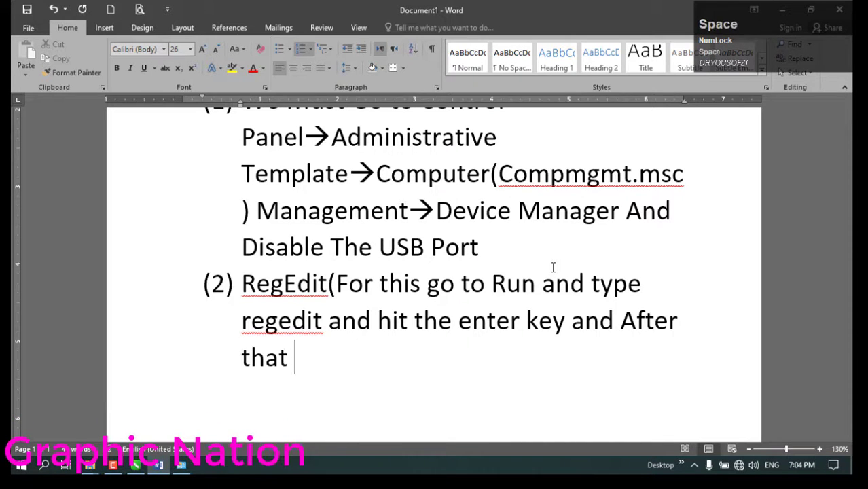
pyautogui.write(' Go to ')
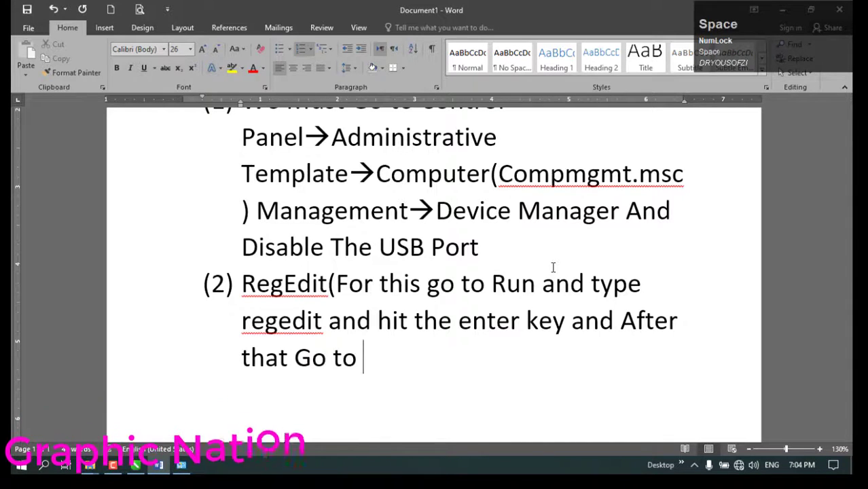
# - Add the registry location "HKEY_LOCAL Machine" at the end of the RegEdit instruction
pyautogui.write('K')
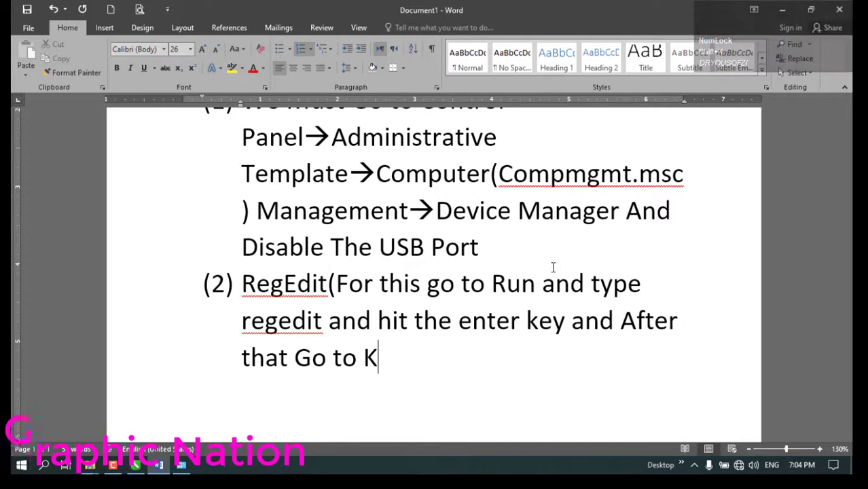
pyautogui.press('BackSpace')
pyautogui.write('H')
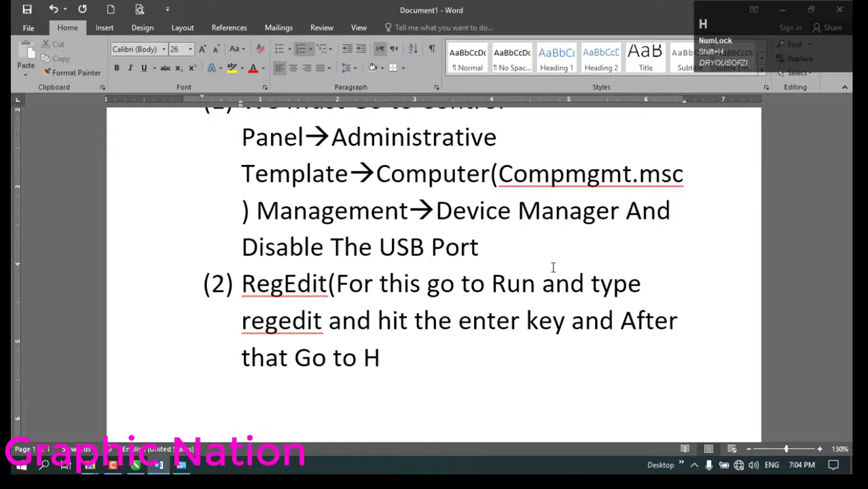
pyautogui.write('KE')
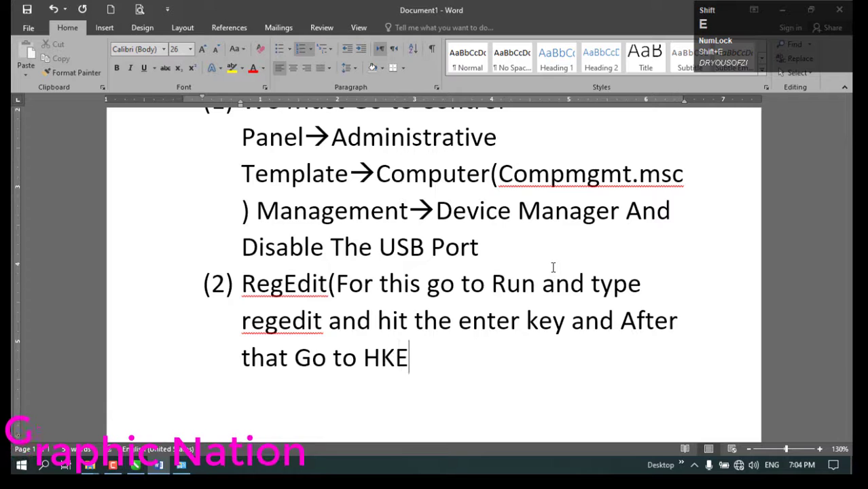
pyautogui.write('Y_')
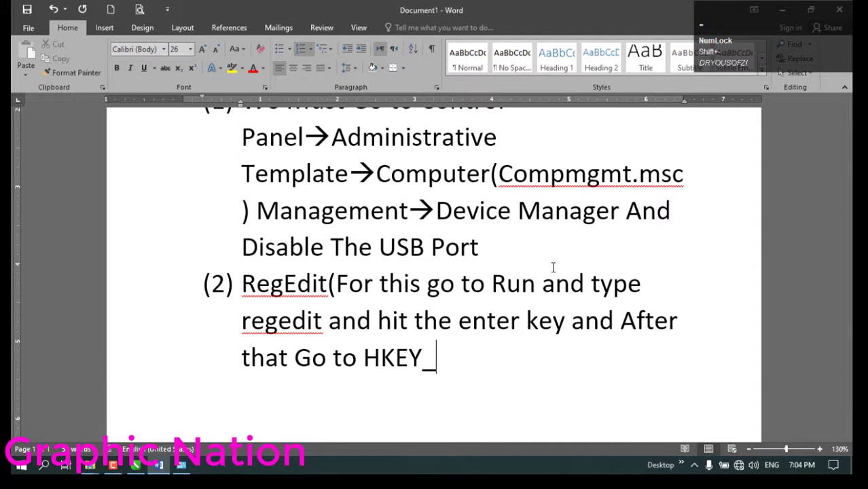
pyautogui.write('LOC')
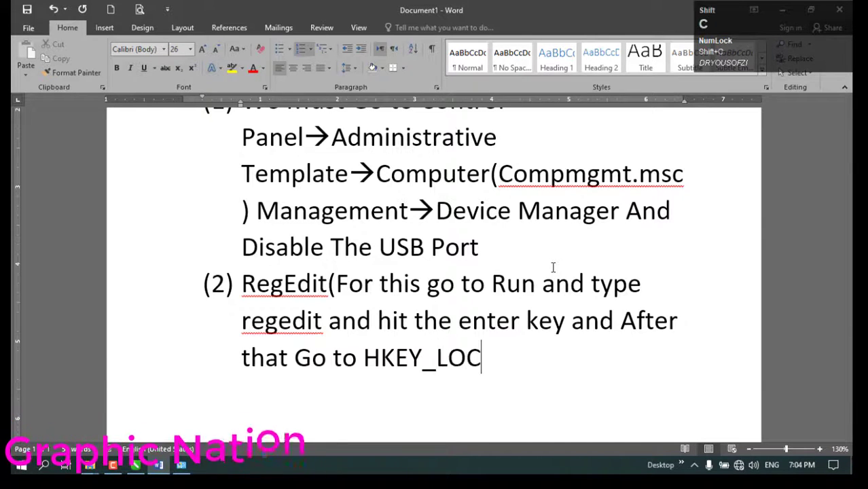
pyautogui.write('AL Mac')
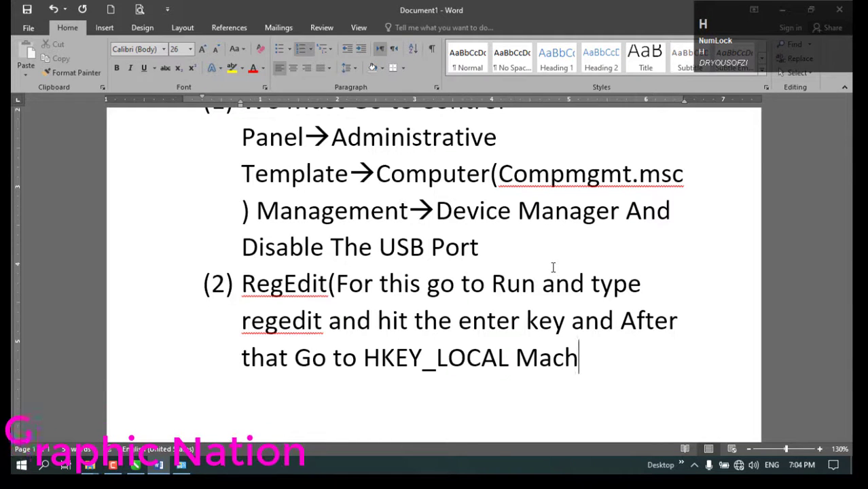
pyautogui.write('hine')
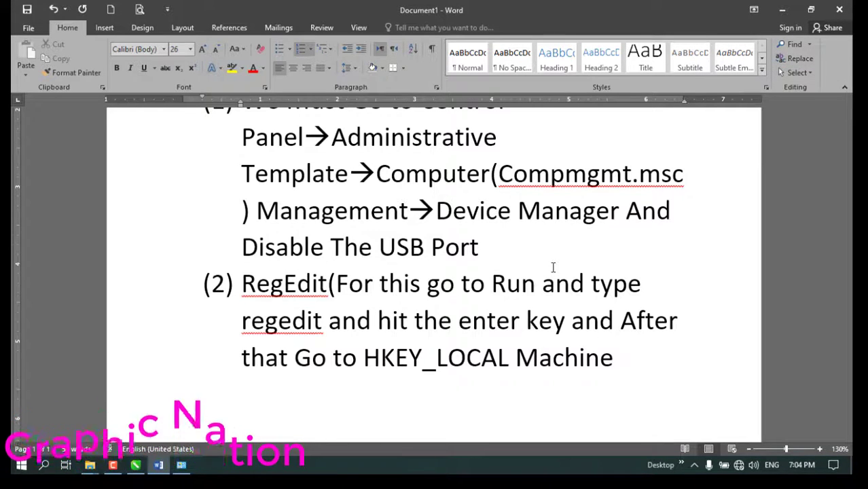
# - Return to the desktop and launch the Registry Editor by running regedit
pyautogui.click(547, 246)
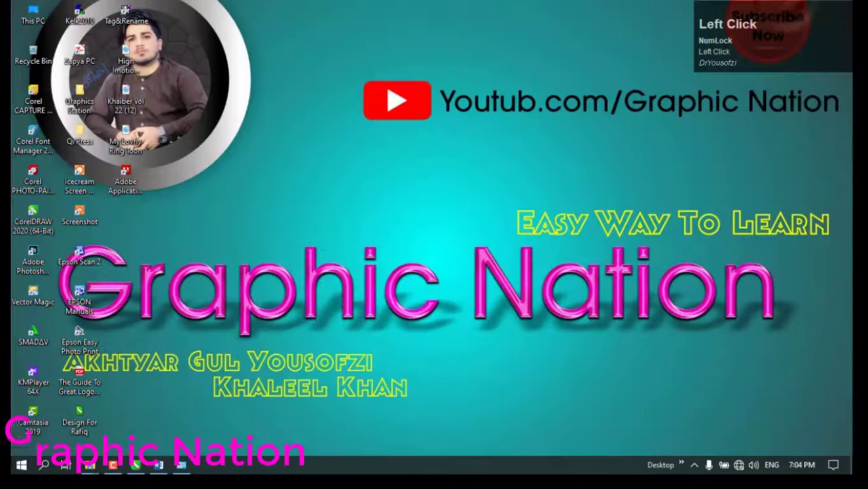
pyautogui.click(21, 464)
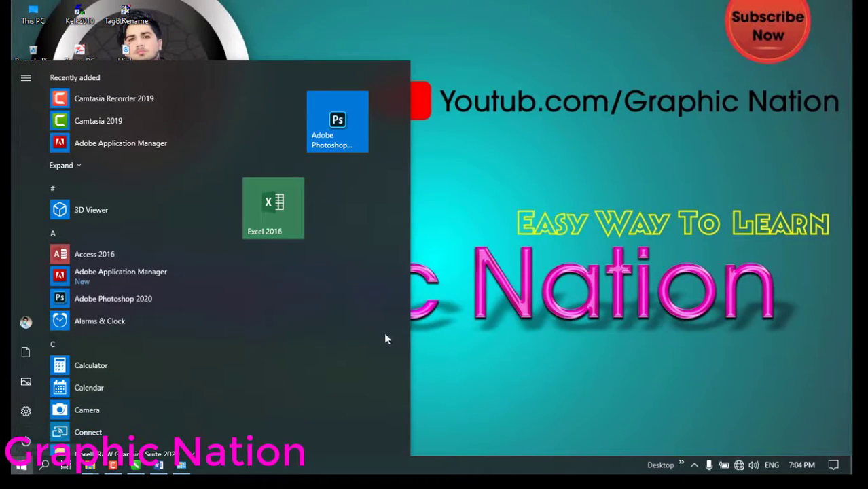
pyautogui.click(392, 351)
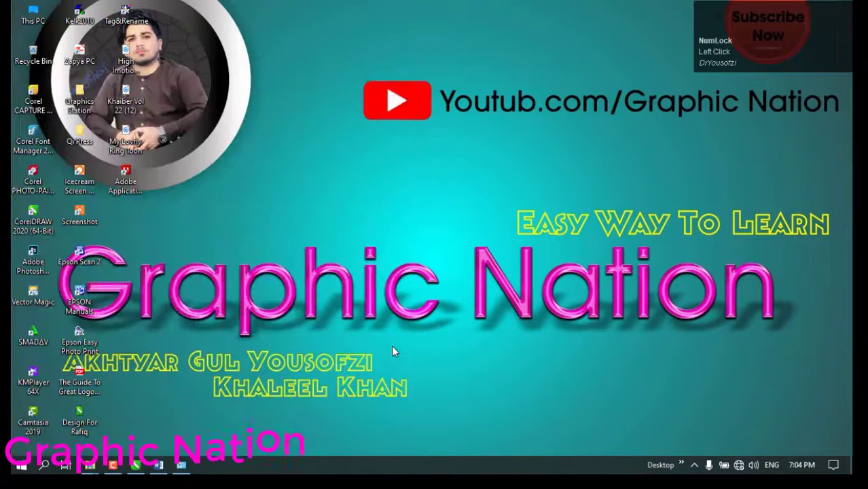
pyautogui.press('super+r')
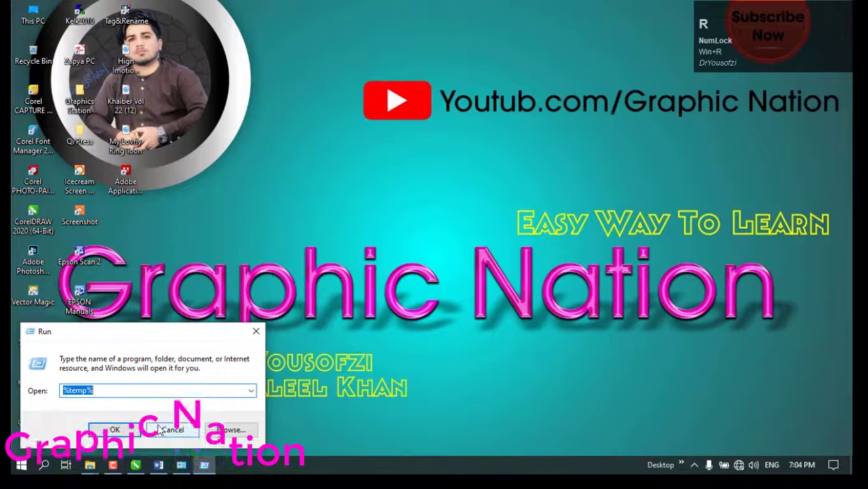
pyautogui.write('R')
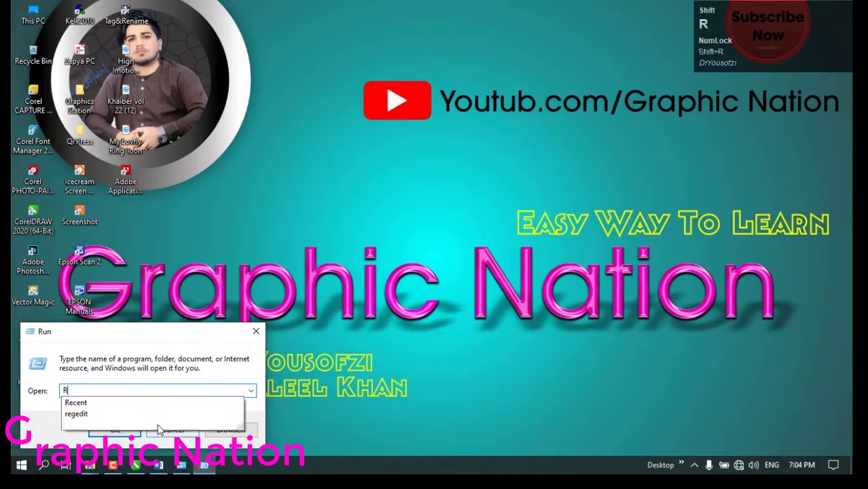
pyautogui.write('e')
pyautogui.press('Down')
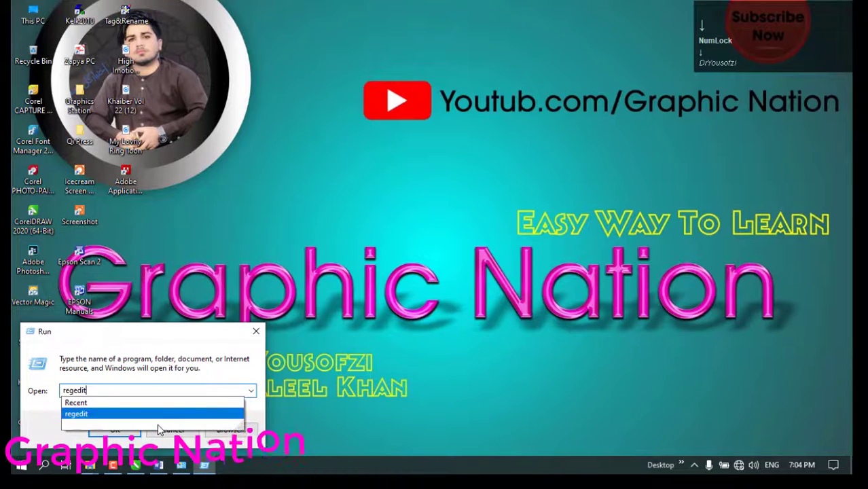
pyautogui.press('Return')
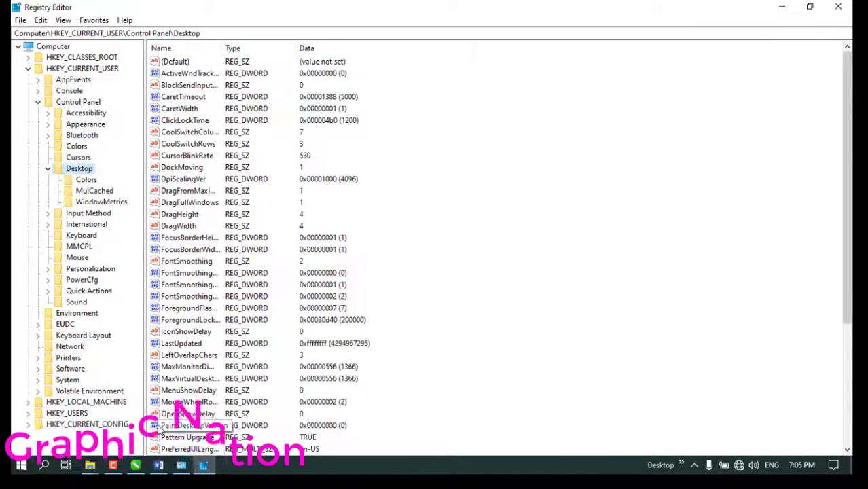
# - Collapse the Desktop, Control Panel and HKEY_CURRENT_USER branches of the registry tree
pyautogui.click(47, 169)
pyautogui.click(37, 102)
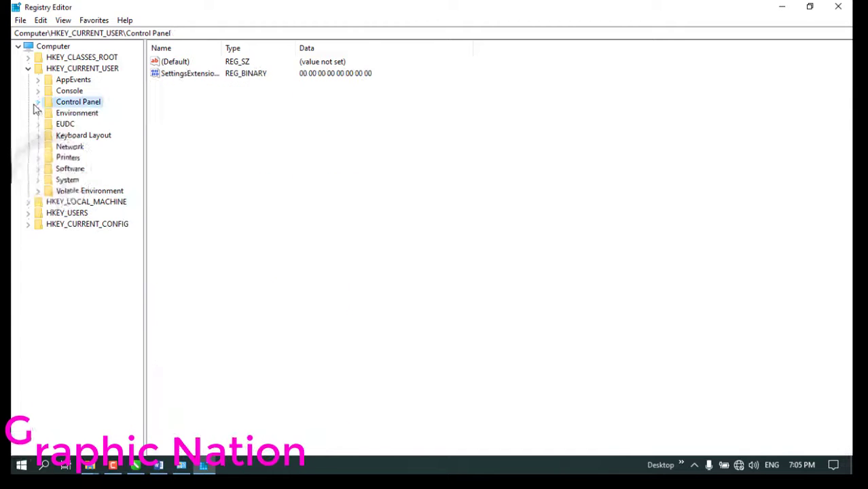
pyautogui.click(28, 68)
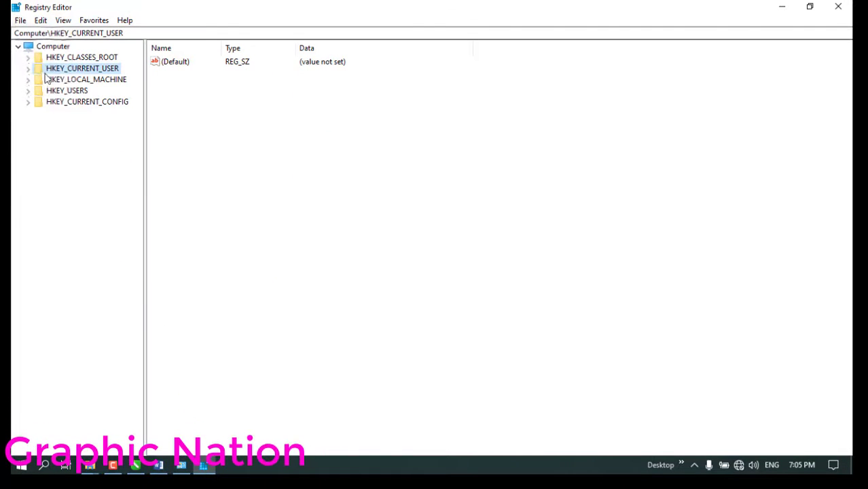
# - Expand the registry tree along HKEY_LOCAL_MACHINE\SYSTEM\CurrentControlSet\Services
pyautogui.click(69, 79)
pyautogui.click(26, 80)
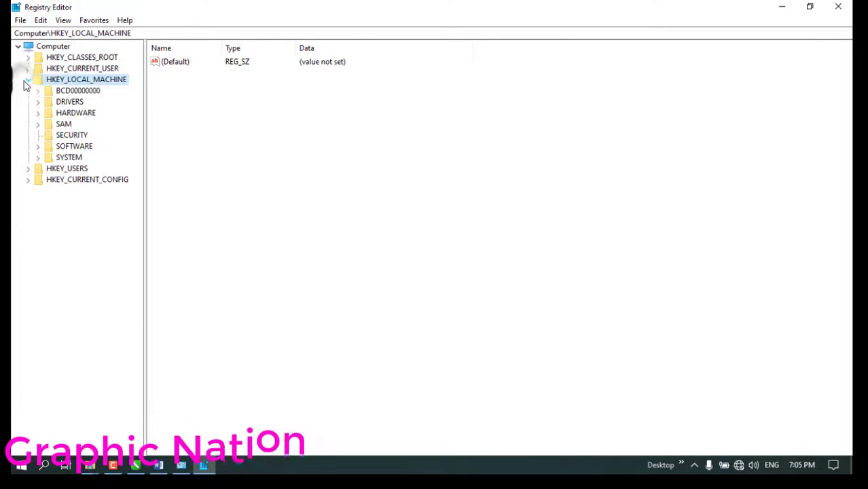
pyautogui.click(72, 157)
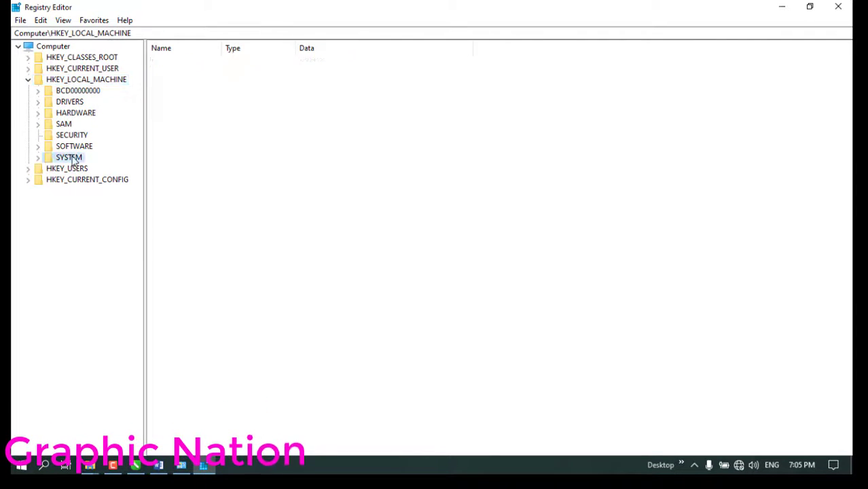
pyautogui.click(38, 158)
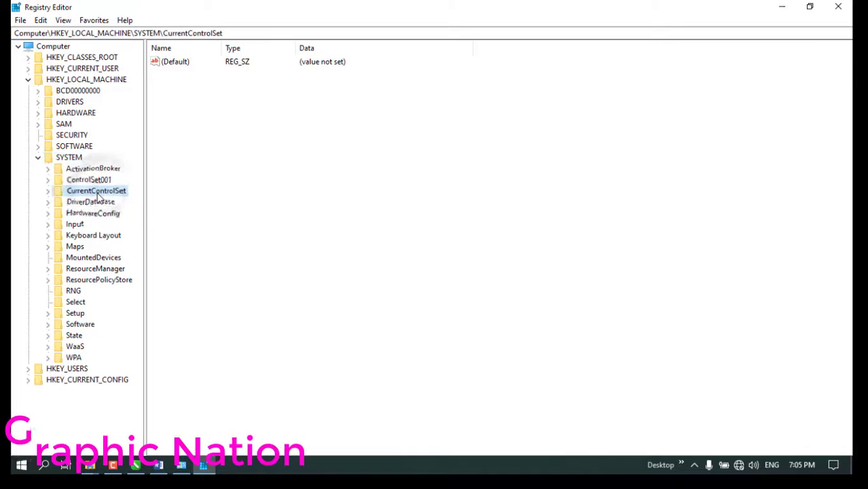
pyautogui.click(48, 191)
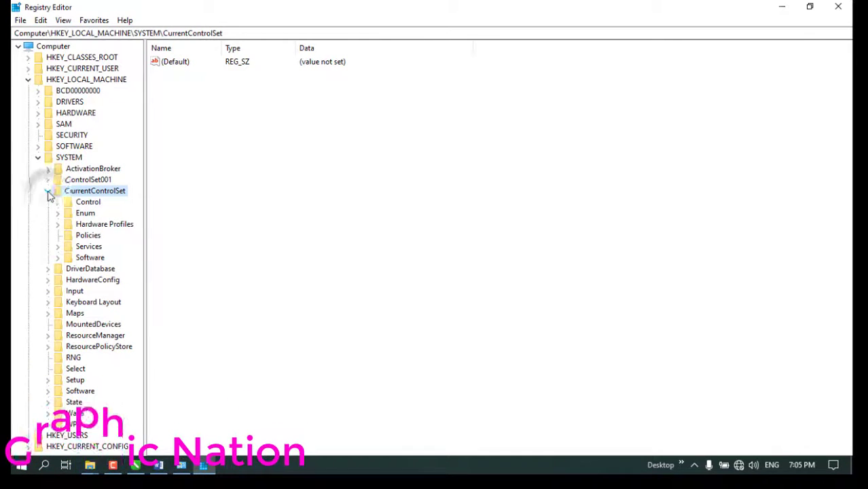
pyautogui.click(88, 247)
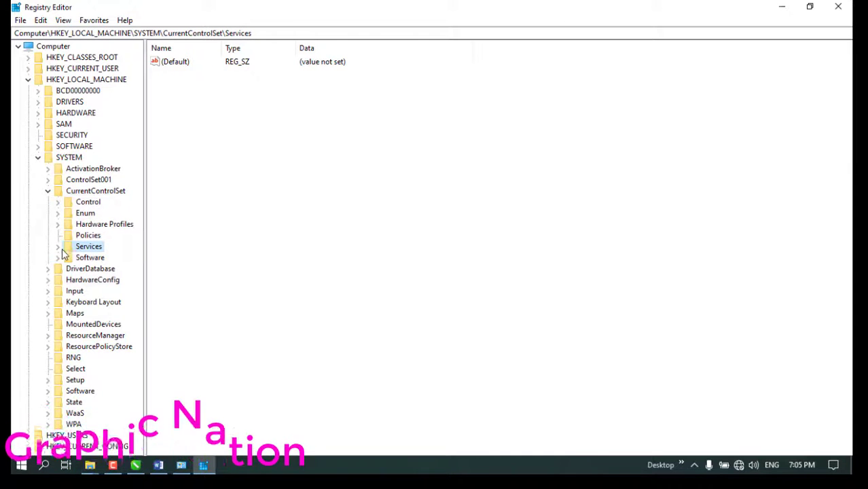
pyautogui.click(62, 248)
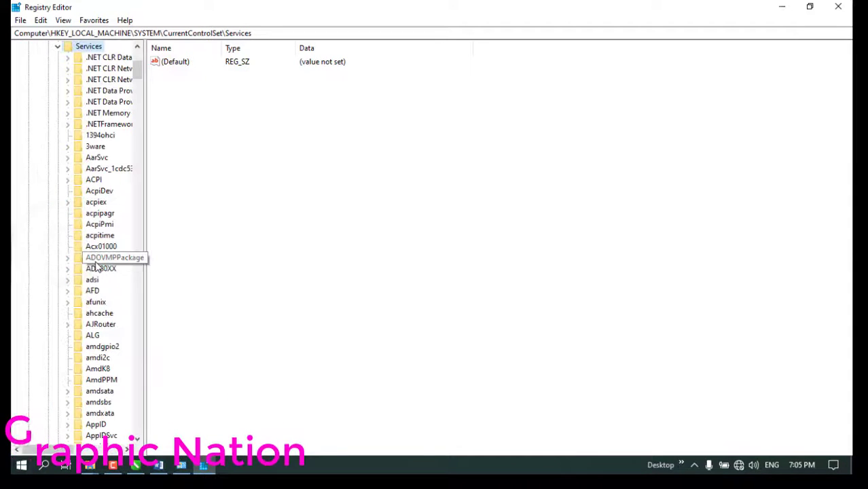
# - Select the USBSTOR key under Services and widen the registry tree slightly so the key names are readable
pyautogui.scroll(-1, 95, 266)
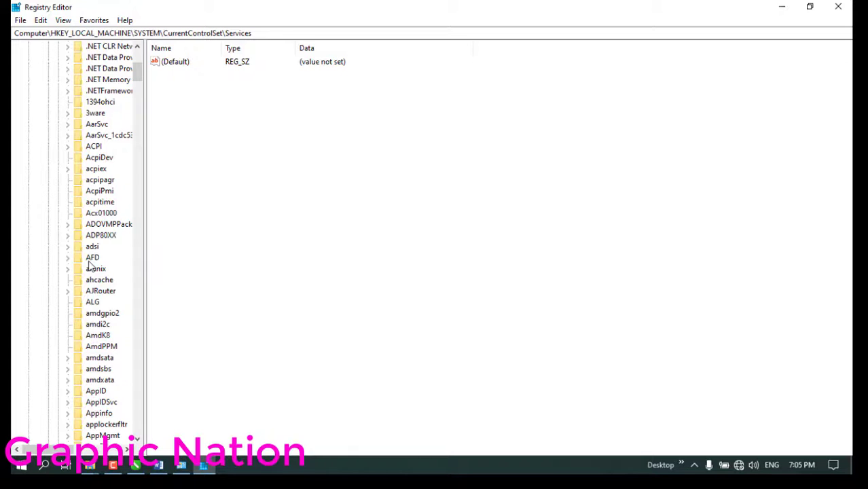
pyautogui.press('u')
pyautogui.press('Down')
pyautogui.press('Down')
pyautogui.press('Down')
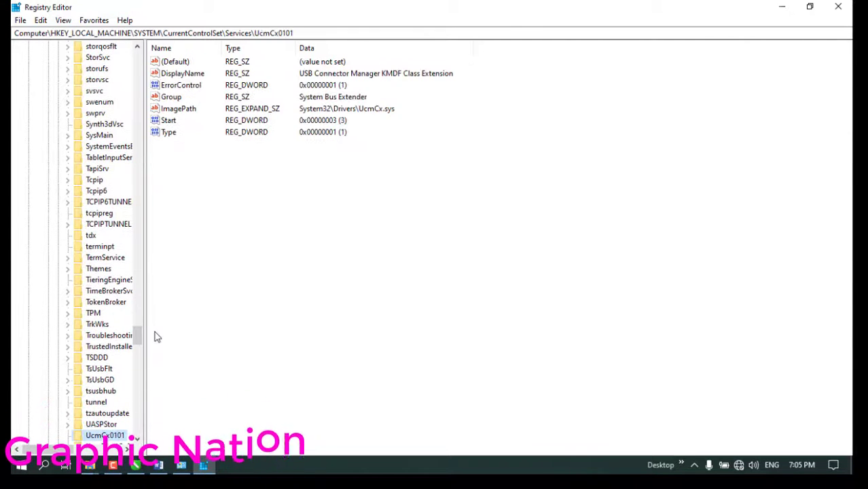
pyautogui.press('Down')
pyautogui.press('Down')
pyautogui.press('Down')
pyautogui.press('Down')
pyautogui.press('Down')
pyautogui.press('Down')
pyautogui.press('Down')
pyautogui.press('Down')
pyautogui.press('Down')
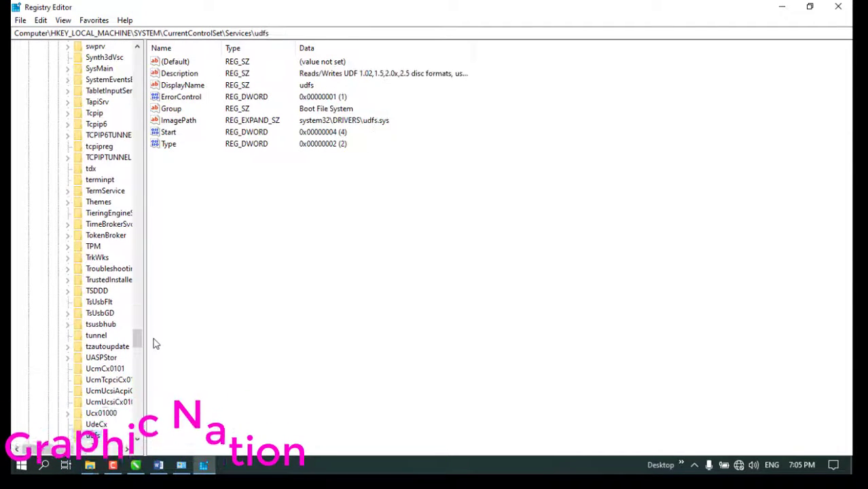
pyautogui.press('Down')
pyautogui.press('Down')
pyautogui.press('Down')
pyautogui.press('Down')
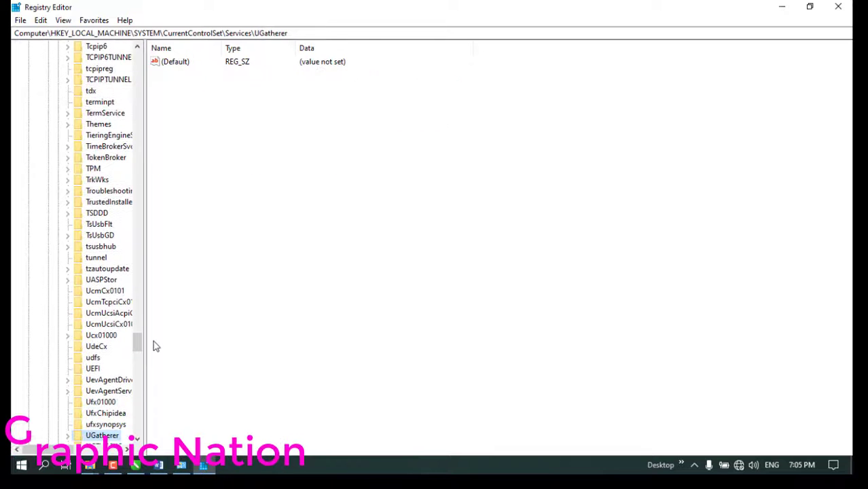
pyautogui.press('Down')
pyautogui.press('Down')
pyautogui.press('Down')
pyautogui.press('Down')
pyautogui.press('Down')
pyautogui.press('Down')
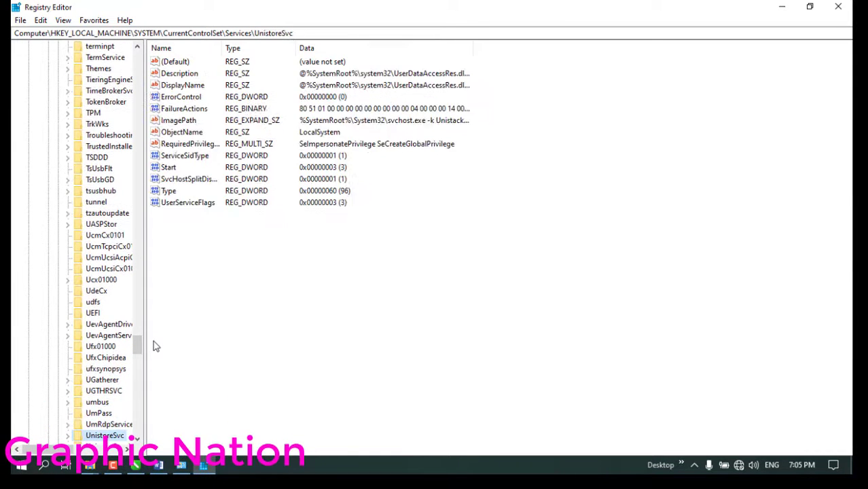
pyautogui.press('Down')
pyautogui.press('Down')
pyautogui.press('Down')
pyautogui.press('Down')
pyautogui.press('Down')
pyautogui.press('Down')
pyautogui.press('Down')
pyautogui.press('Down')
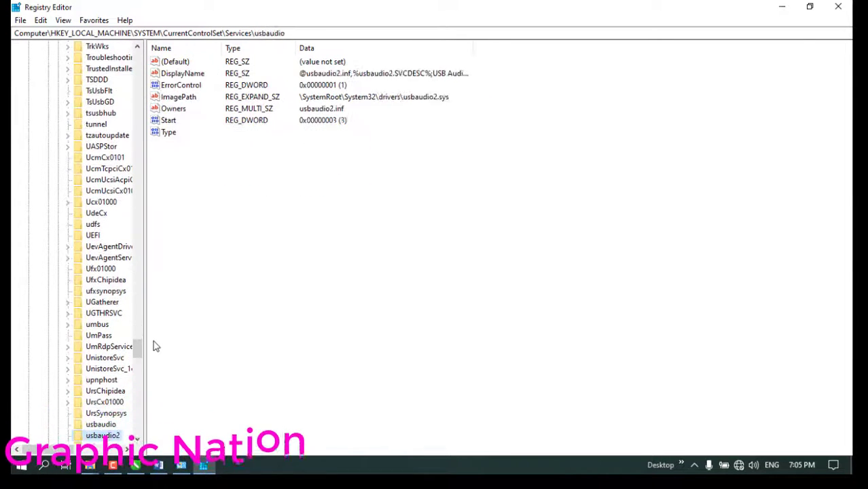
pyautogui.press('Down')
pyautogui.press('Down')
pyautogui.press('Down')
pyautogui.press('Down')
pyautogui.press('Down')
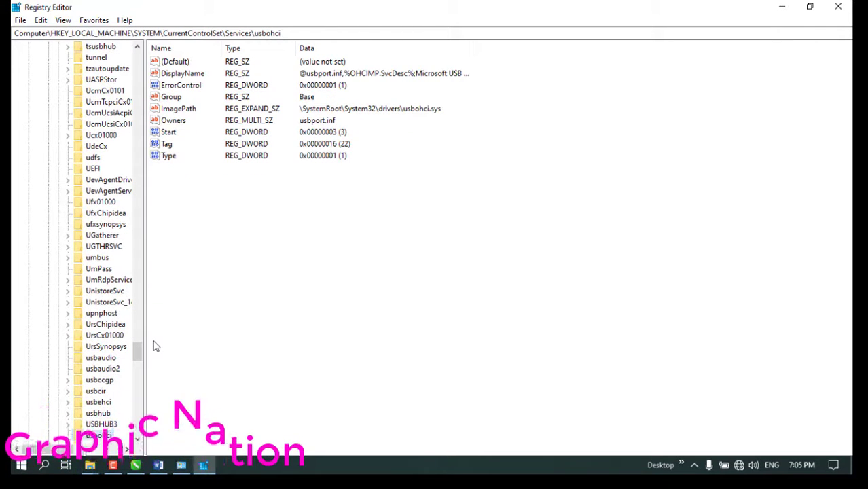
pyautogui.press('Down')
pyautogui.press('Down')
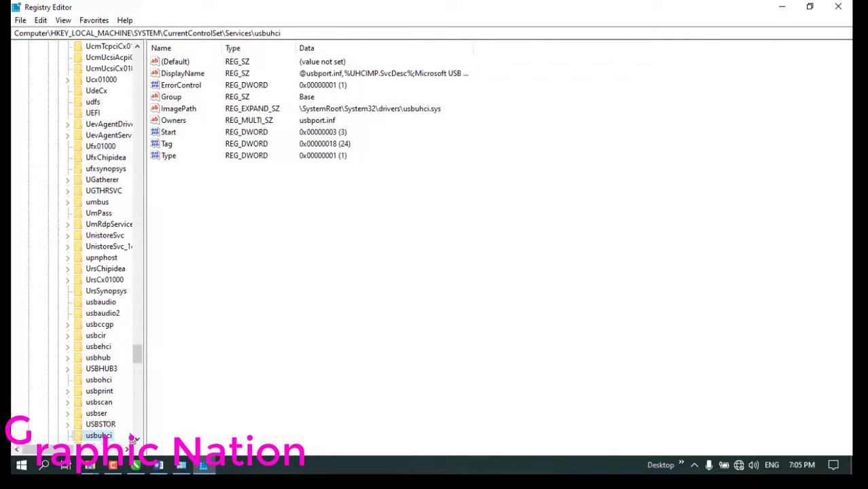
pyautogui.press('Up')
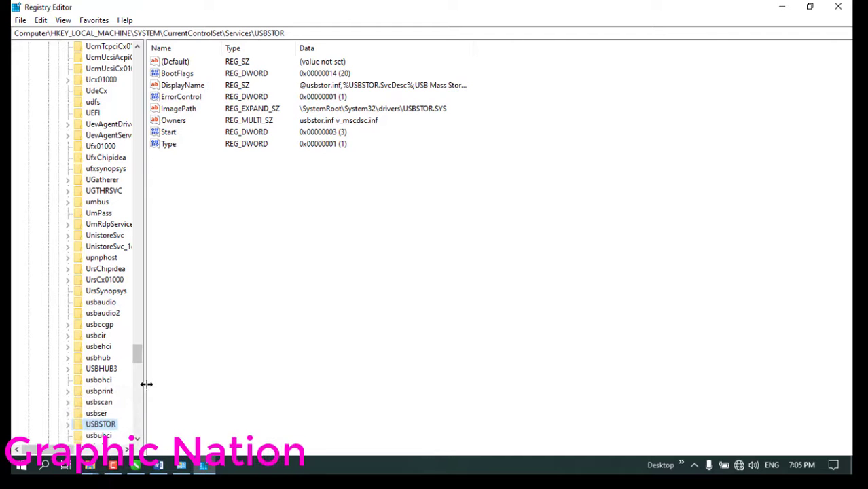
pyautogui.moveTo(145, 387); pyautogui.dragTo(161, 387)
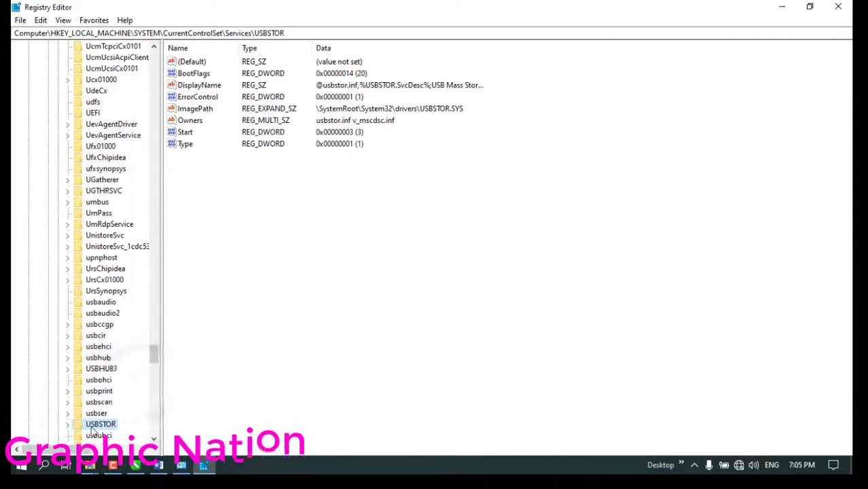
# - Set the Start DWORD value of the USBSTOR key to 4 in hexadecimal base
pyautogui.doubleClick(189, 133)
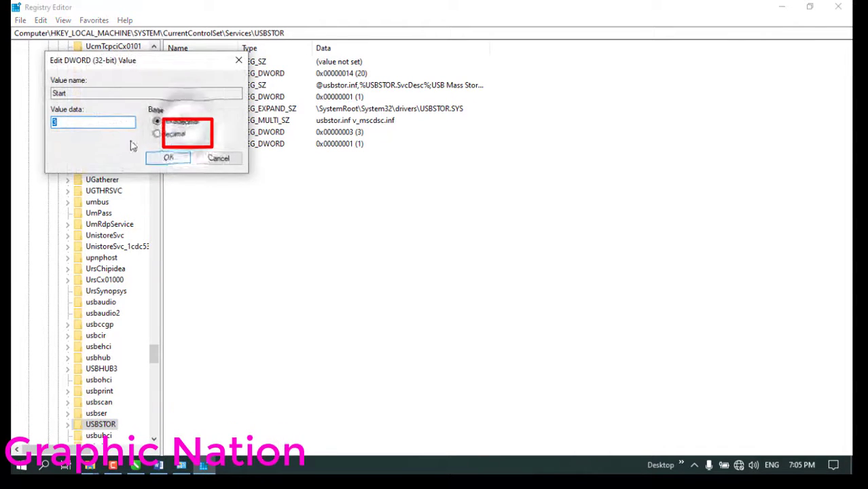
pyautogui.click(215, 159)
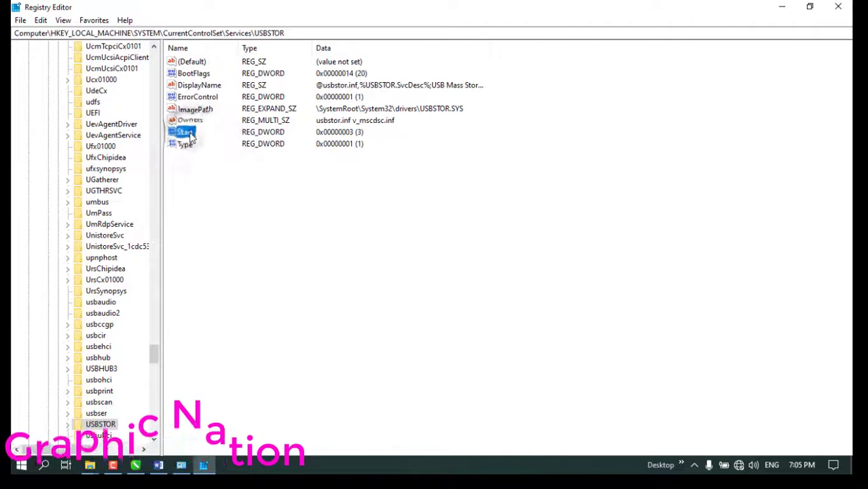
pyautogui.doubleClick(182, 134)
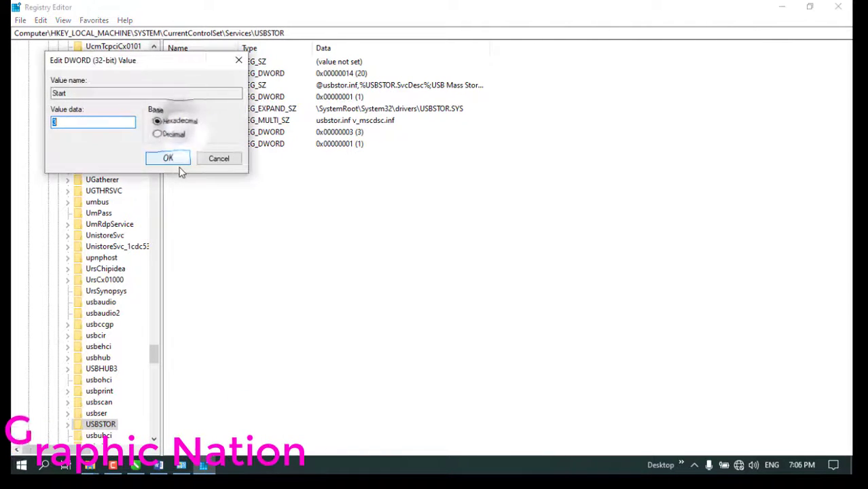
pyautogui.click(92, 123)
pyautogui.moveTo(92, 125); pyautogui.dragTo(24, 131)
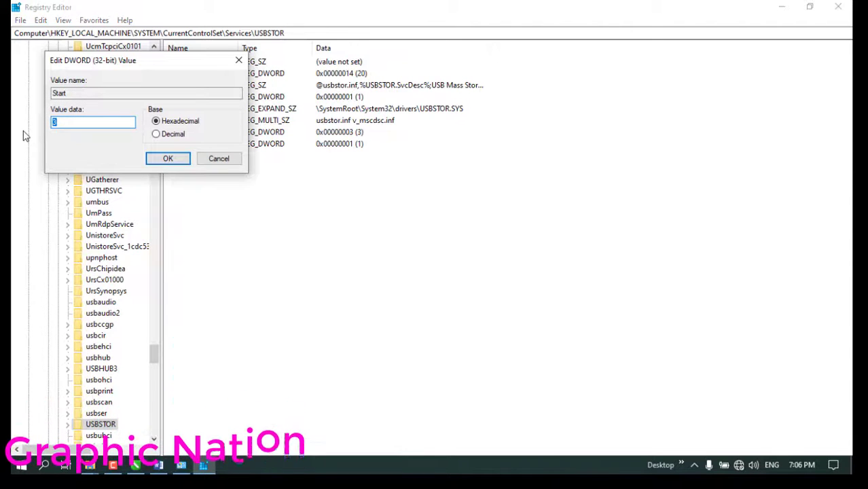
pyautogui.write('4')
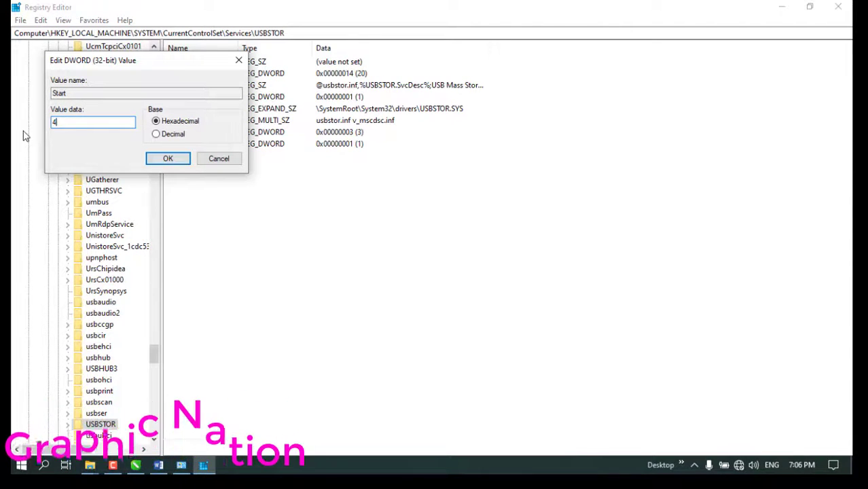
pyautogui.click(168, 160)
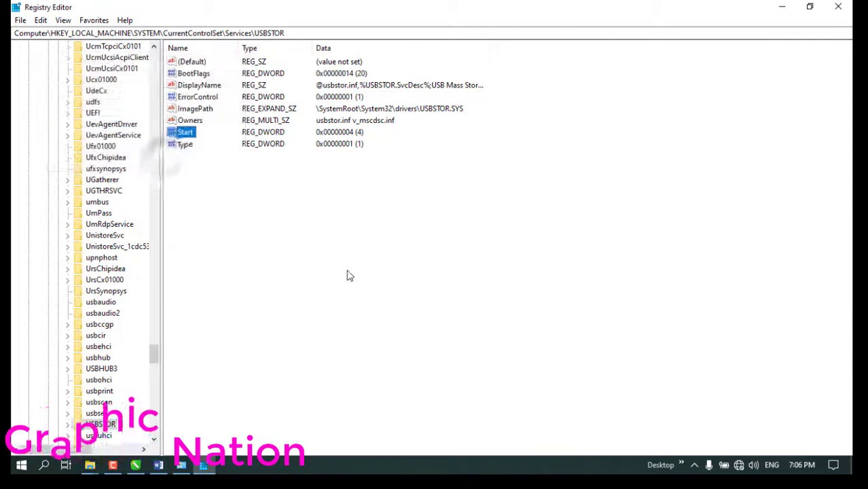
# - Minimize the Registry Editor and refresh the desktop
pyautogui.click(780, 6)
pyautogui.rightClick(569, 113)
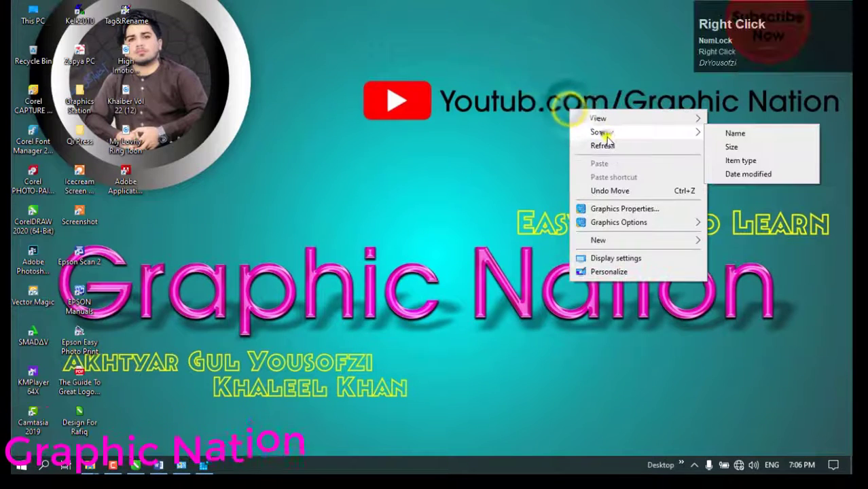
pyautogui.click(611, 146)
pyautogui.rightClick(612, 147)
pyautogui.click(649, 182)
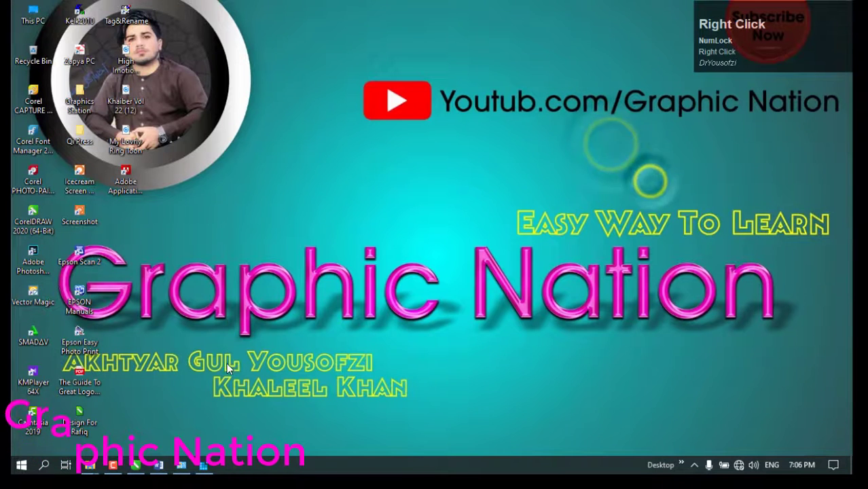
# - Switch to the This PC window in File Explorer and refresh it repeatedly to check whether a USB drive is listed
pyautogui.click(99, 467)
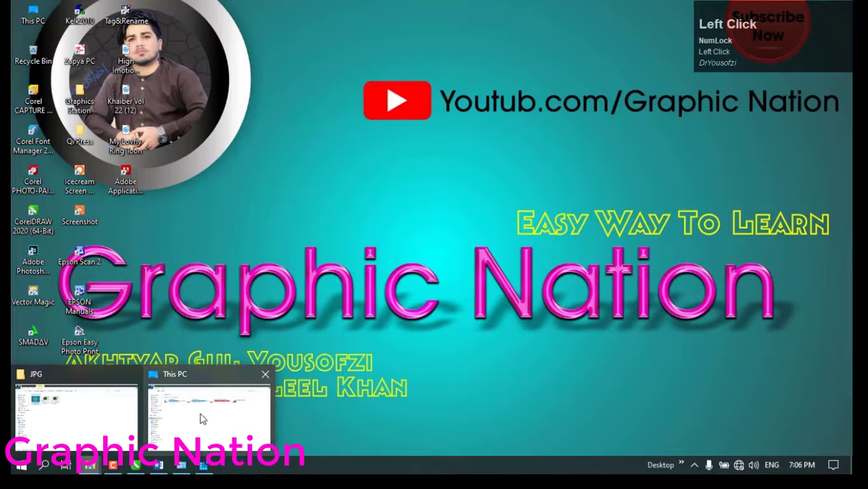
pyautogui.click(201, 419)
pyautogui.rightClick(371, 193)
pyautogui.click(440, 242)
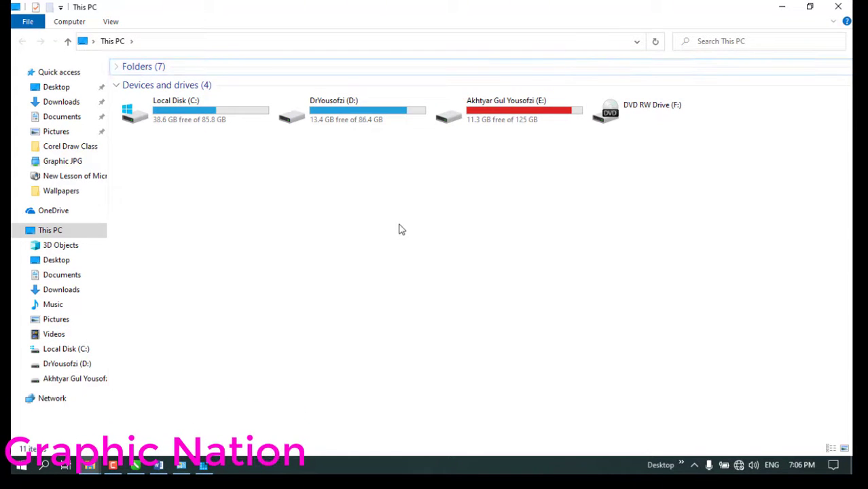
pyautogui.rightClick(353, 219)
pyautogui.click(397, 270)
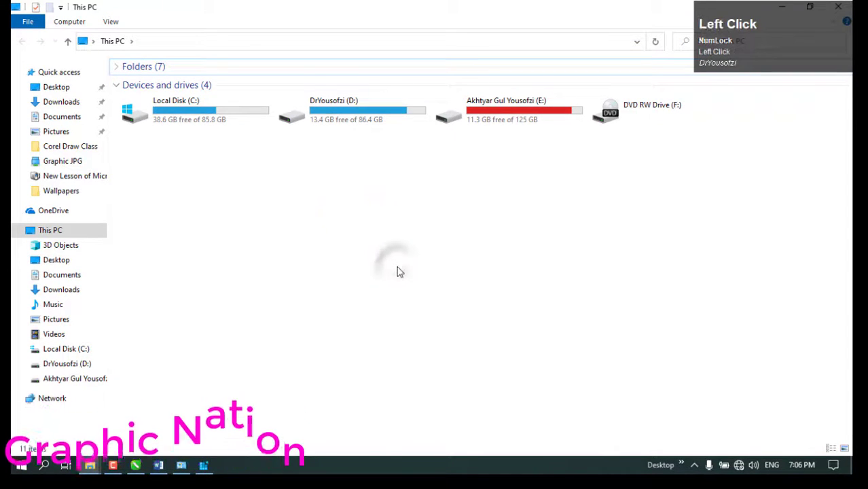
pyautogui.rightClick(306, 237)
pyautogui.click(332, 286)
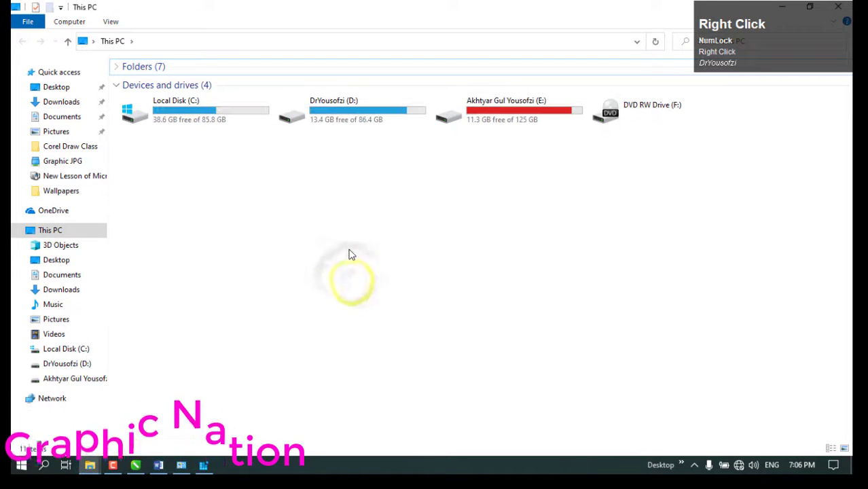
pyautogui.rightClick(351, 252)
pyautogui.moveTo(390, 279)
pyautogui.click(407, 307)
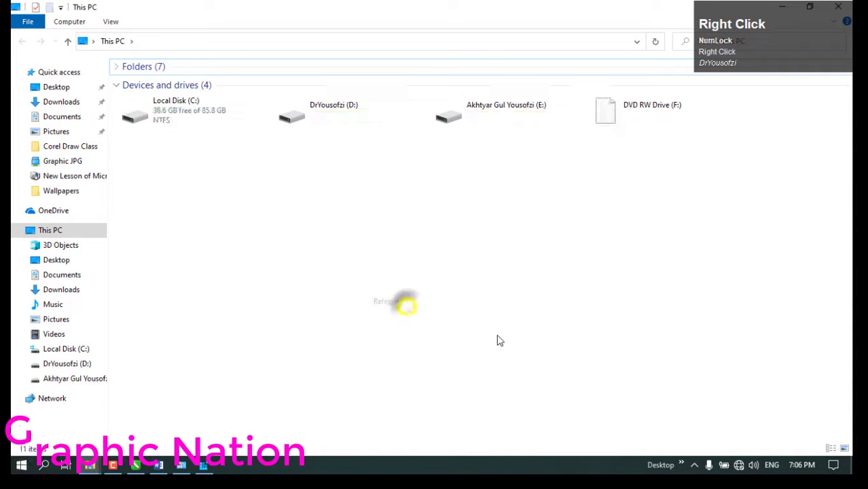
pyautogui.rightClick(309, 176)
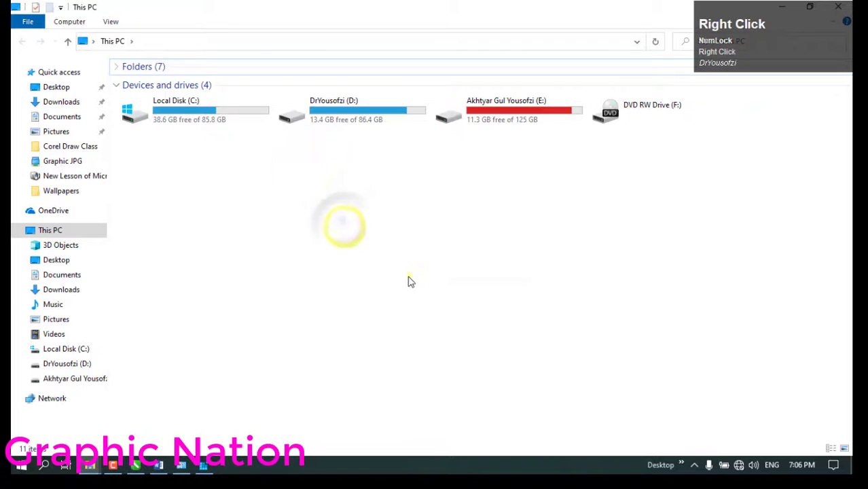
pyautogui.rightClick(409, 281)
pyautogui.click(479, 328)
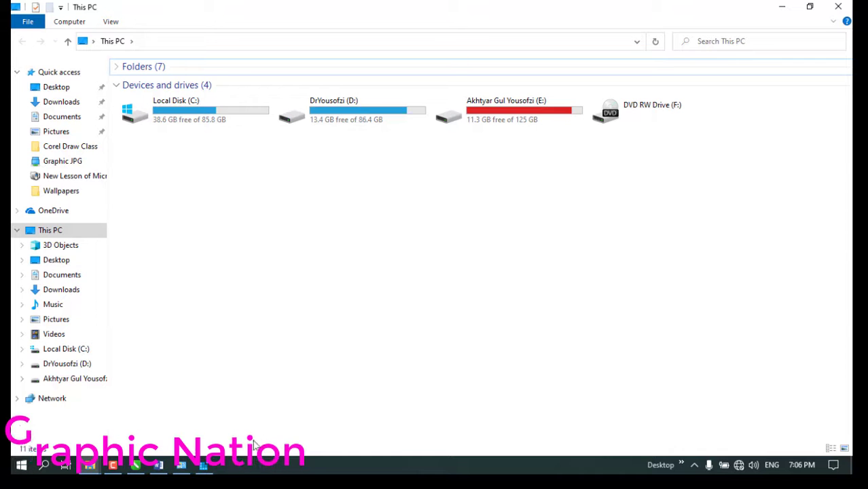
# - Return to the Registry Editor and set the Start value of the USBSTOR key to 3
pyautogui.click(204, 465)
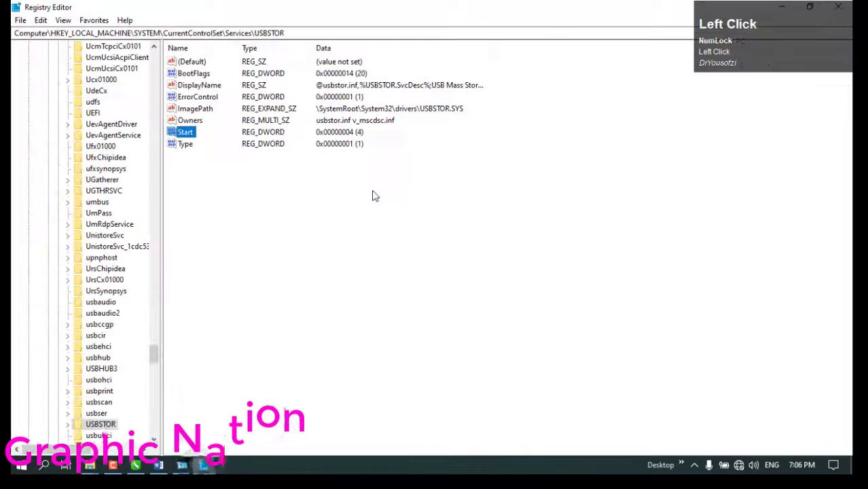
pyautogui.doubleClick(183, 133)
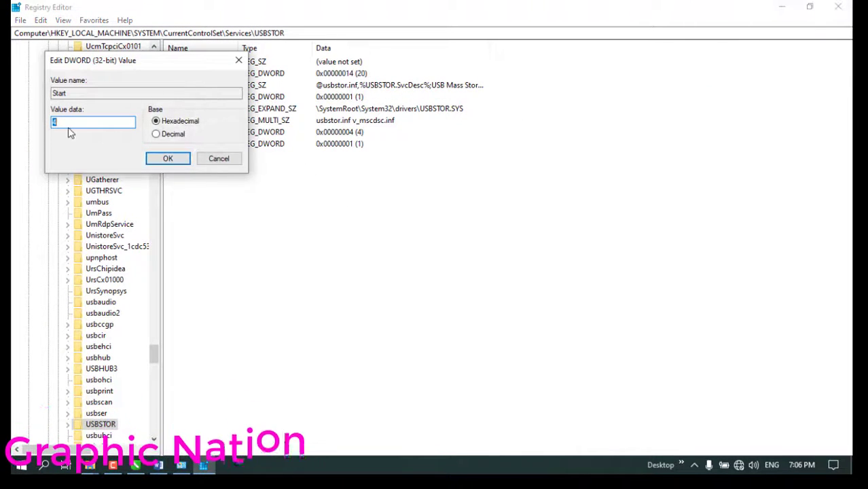
pyautogui.click(154, 163)
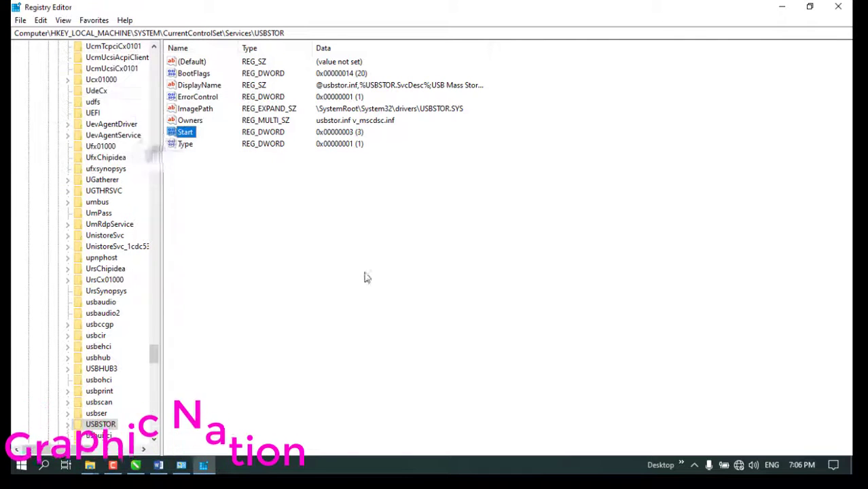
# - Minimize the Registry Editor and This PC windows, and refresh the desktop several times
pyautogui.click(781, 6)
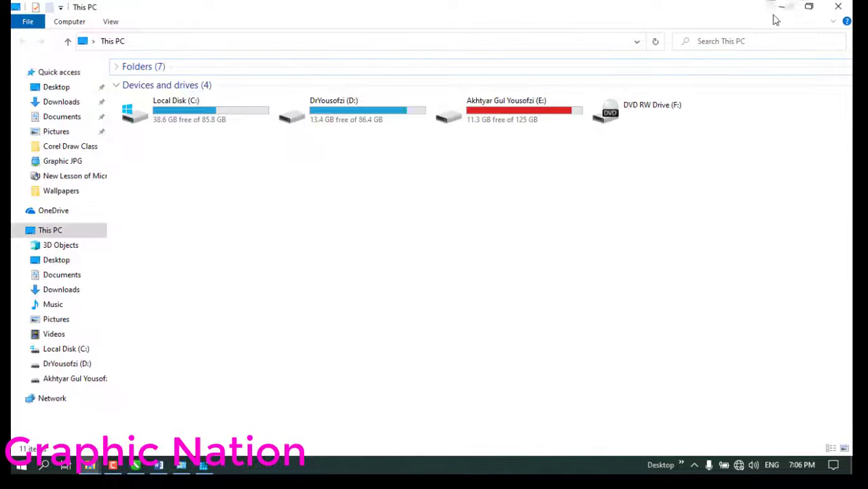
pyautogui.rightClick(593, 222)
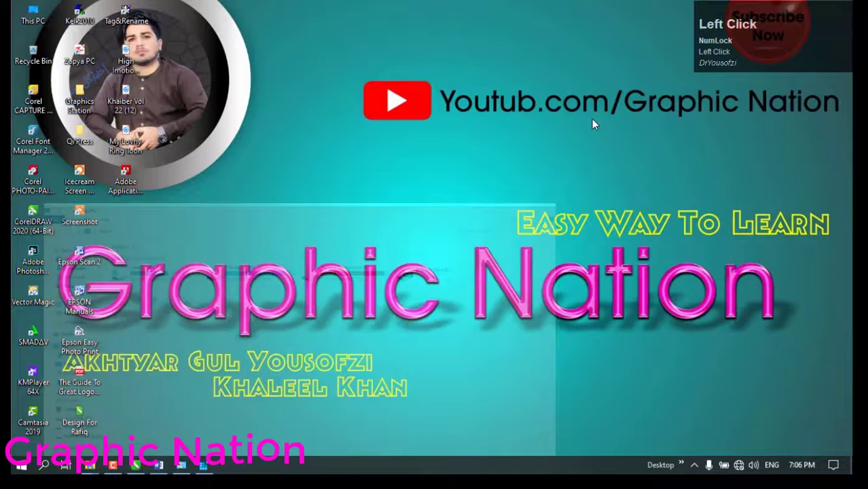
pyautogui.rightClick(568, 135)
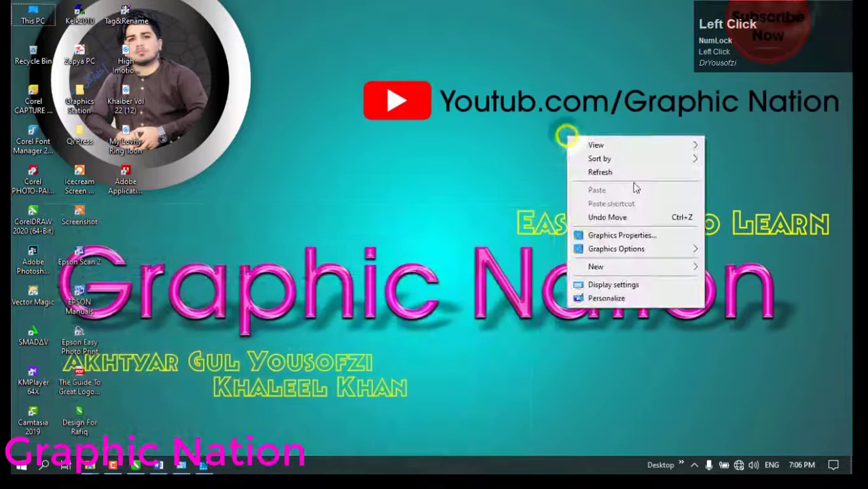
pyautogui.click(631, 174)
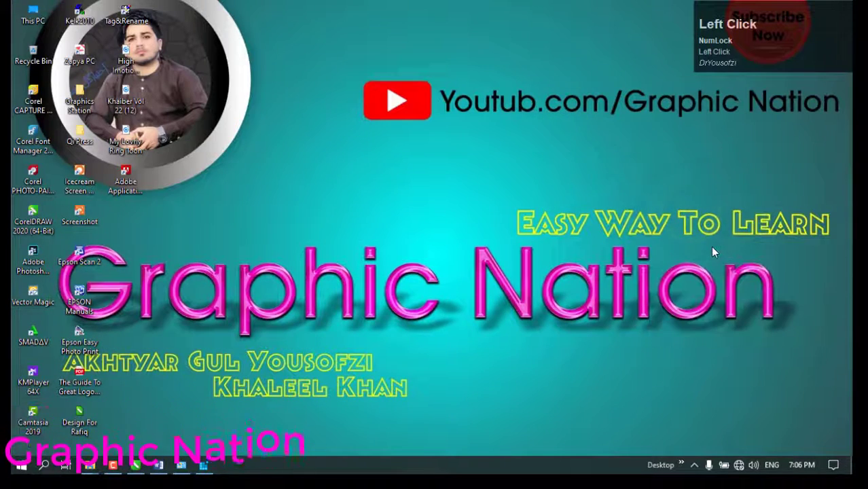
pyautogui.press('F5')
pyautogui.rightClick(347, 98)
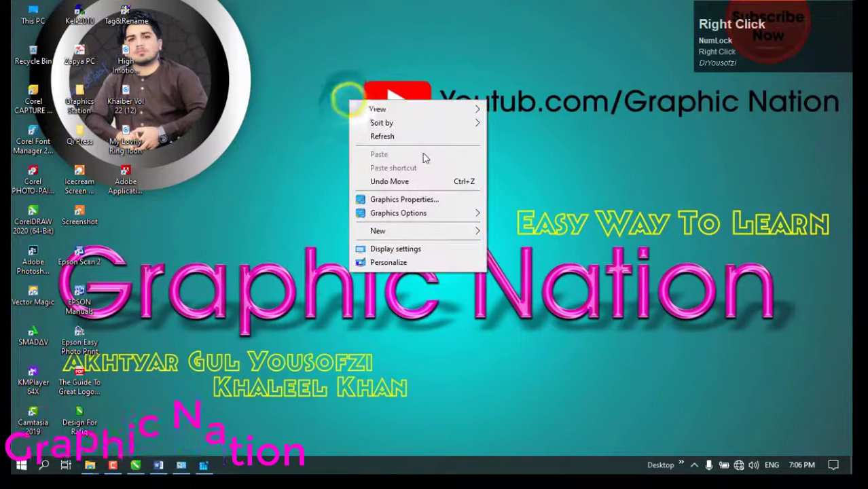
pyautogui.click(415, 138)
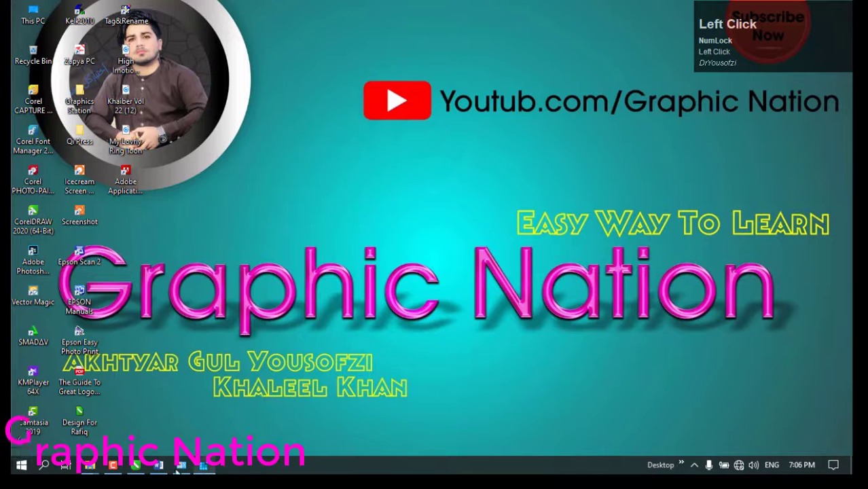
# - Check the This PC window for the USB drive, dismiss the drive notification, accept the SMADAV flash disk protection, and minimize the window
pyautogui.click(90, 466)
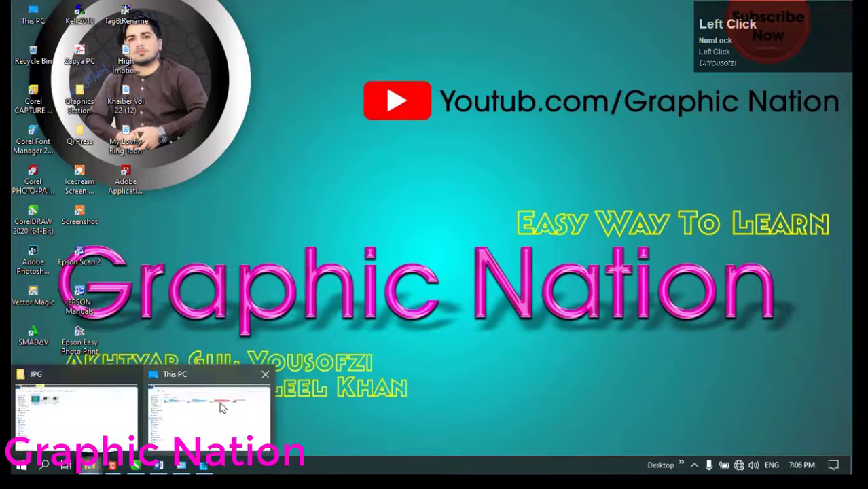
pyautogui.click(219, 400)
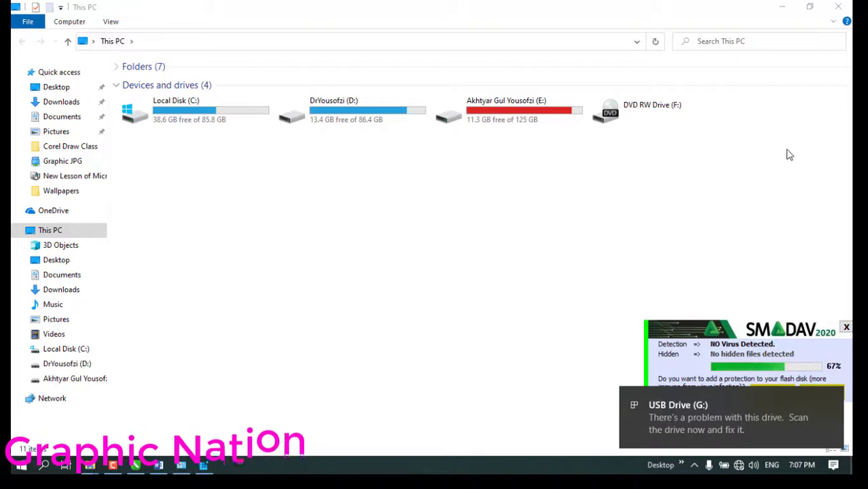
pyautogui.click(832, 399)
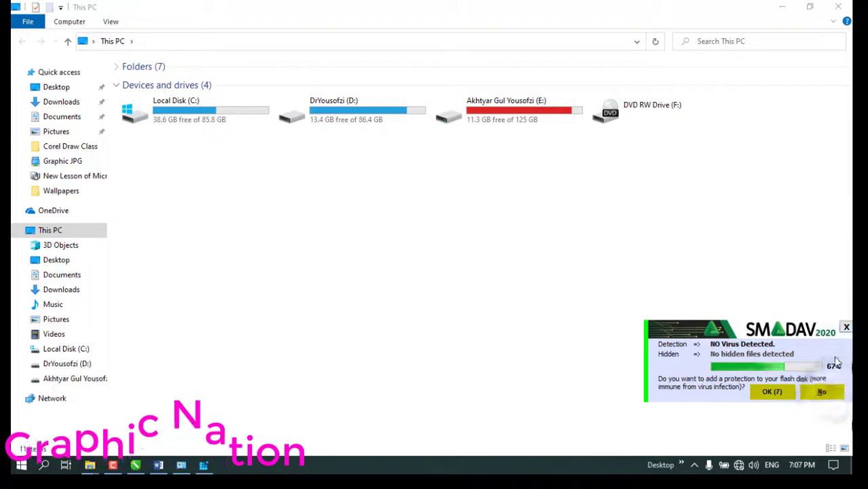
pyautogui.click(769, 391)
pyautogui.click(782, 6)
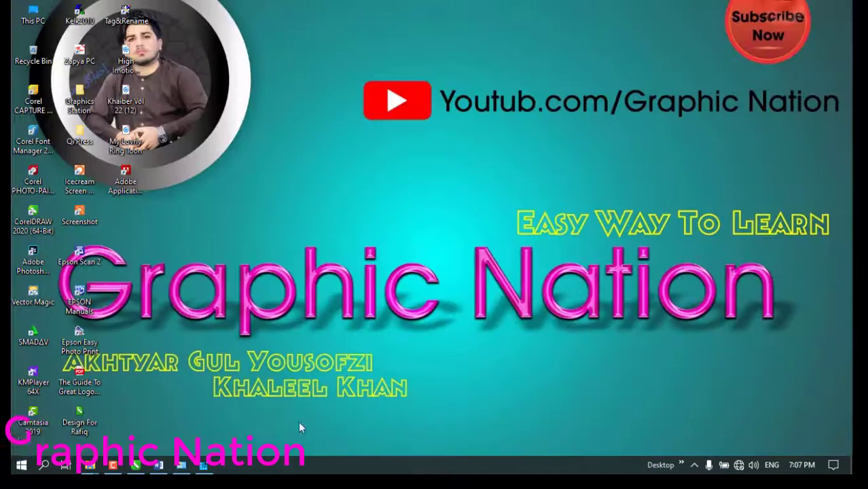
# - Switch to the Word document and add a third numbered item reading "Gpedit.msc" after the RegEdit entry
pyautogui.click(159, 466)
pyautogui.scroll(-2, 623, 420)
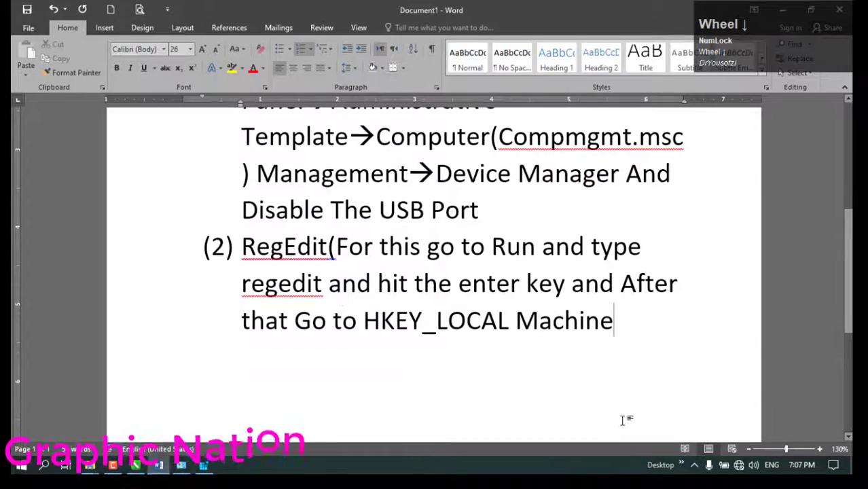
pyautogui.press('Return')
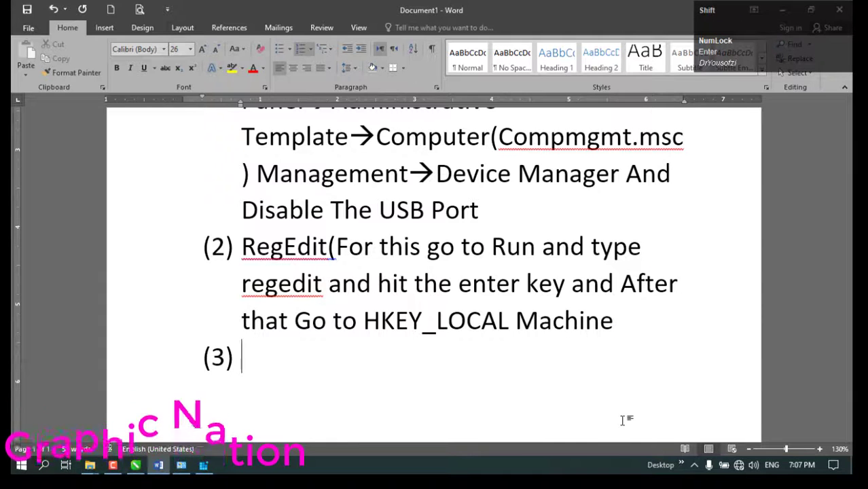
pyautogui.write('Gpe')
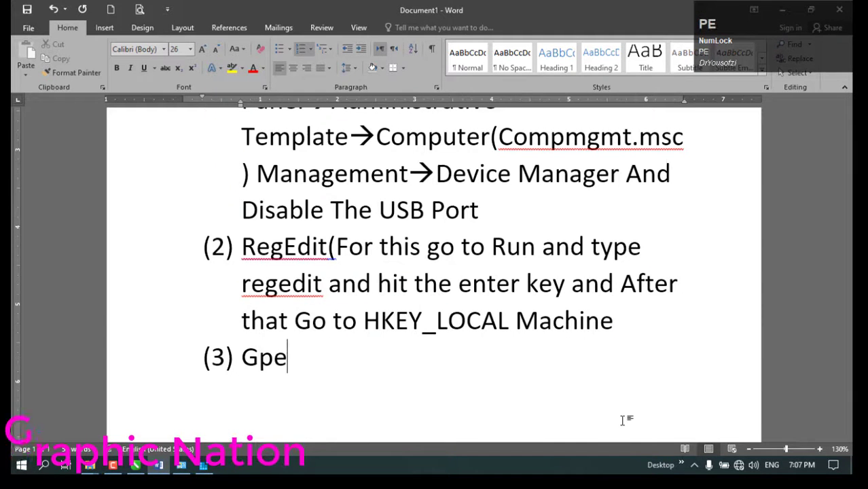
pyautogui.write('d')
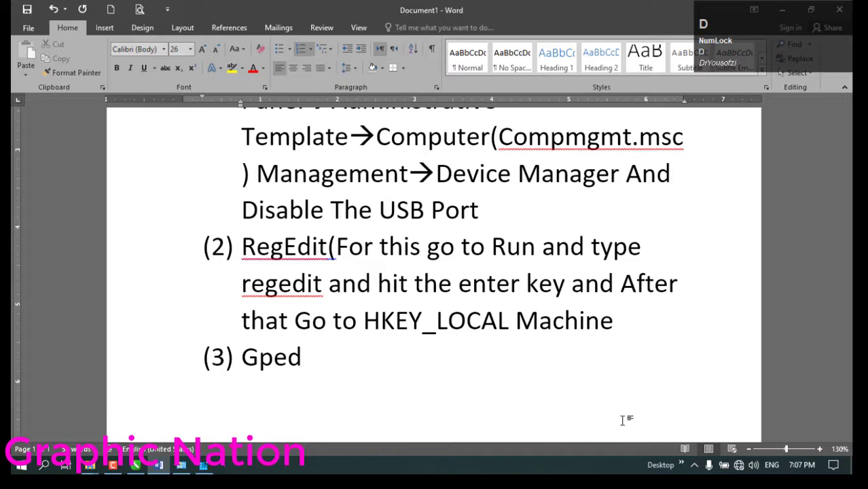
pyautogui.write('it')
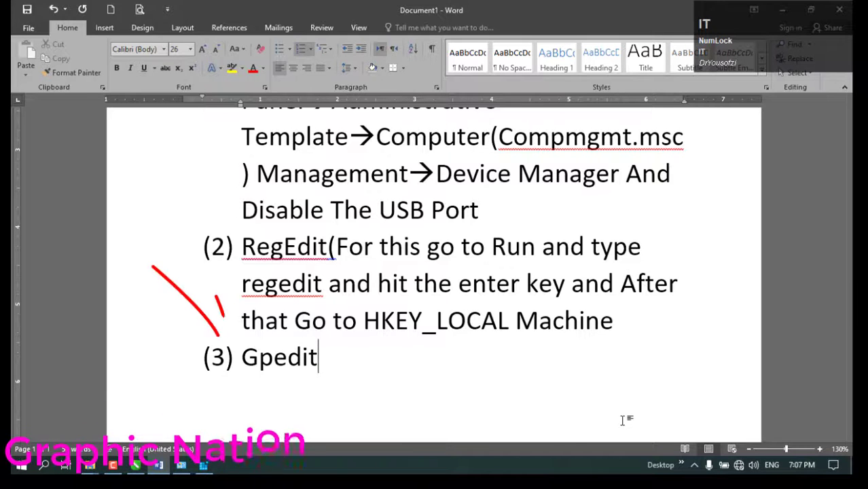
pyautogui.write('.m')
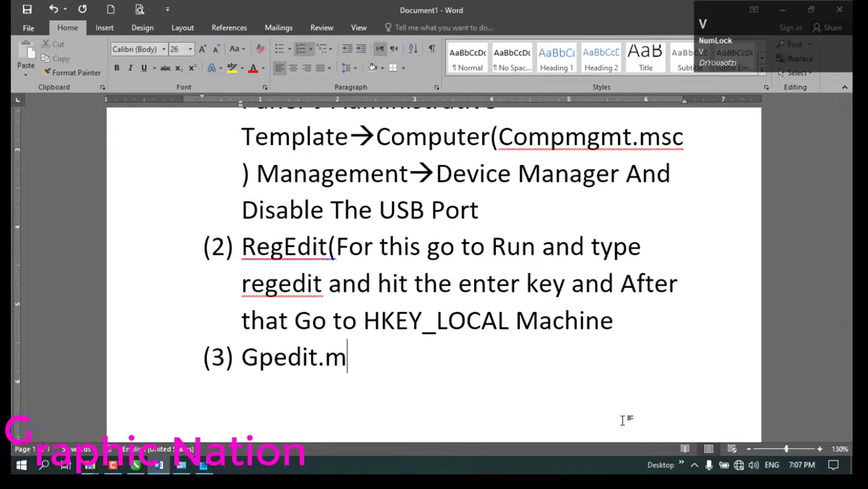
pyautogui.write('svcv')
pyautogui.press('BackSpace')
pyautogui.write('c')
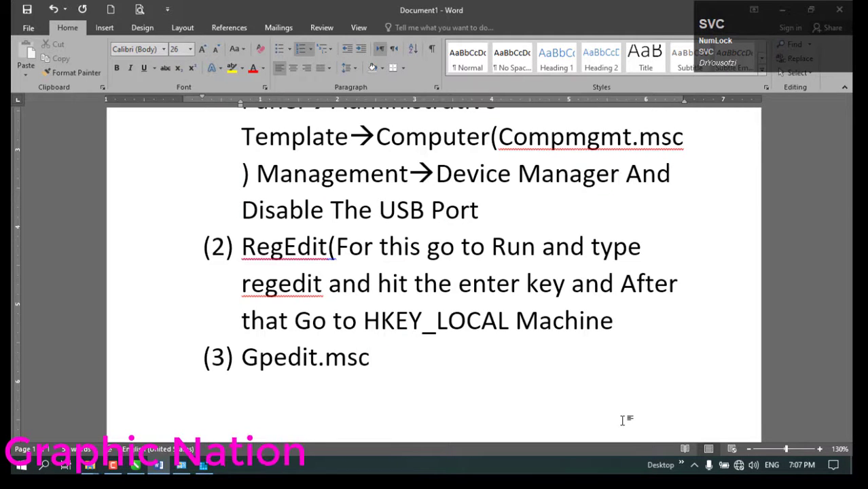
# - Show the desktop, run Gpedit.msc to open the Local Group Policy Editor, and maximize its window
pyautogui.click(865, 465)
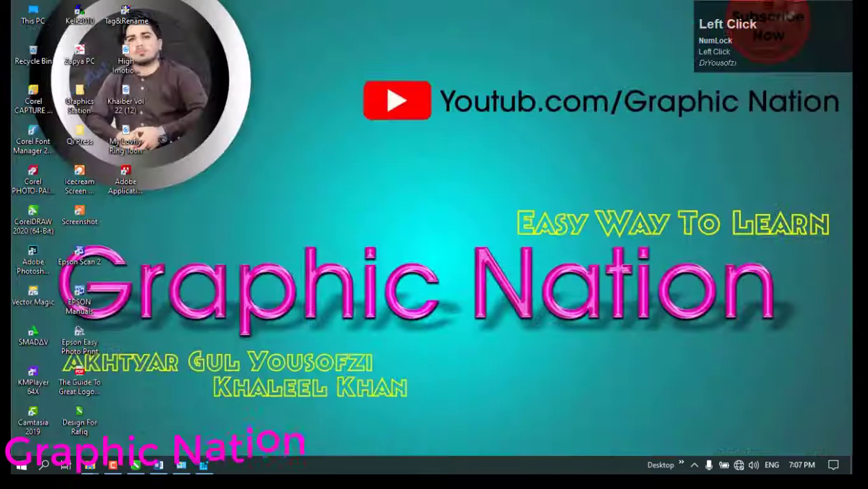
pyautogui.press('super')
pyautogui.press('super+r')
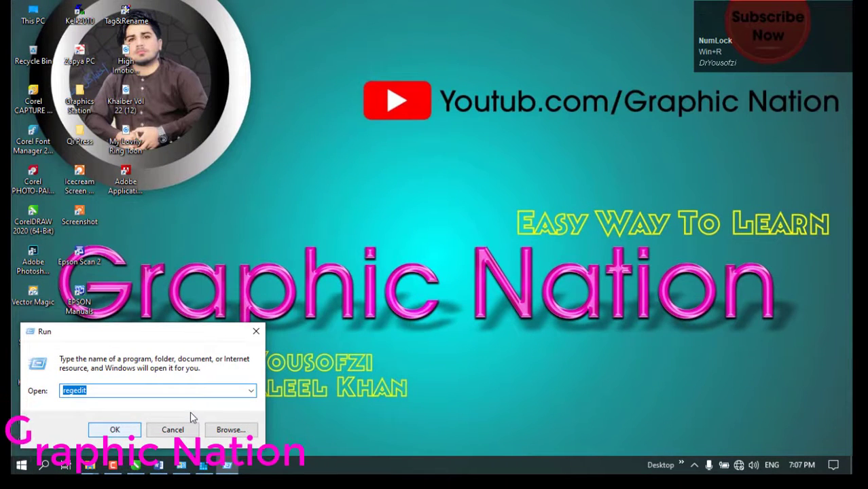
pyautogui.press('shift')
pyautogui.write('Gp')
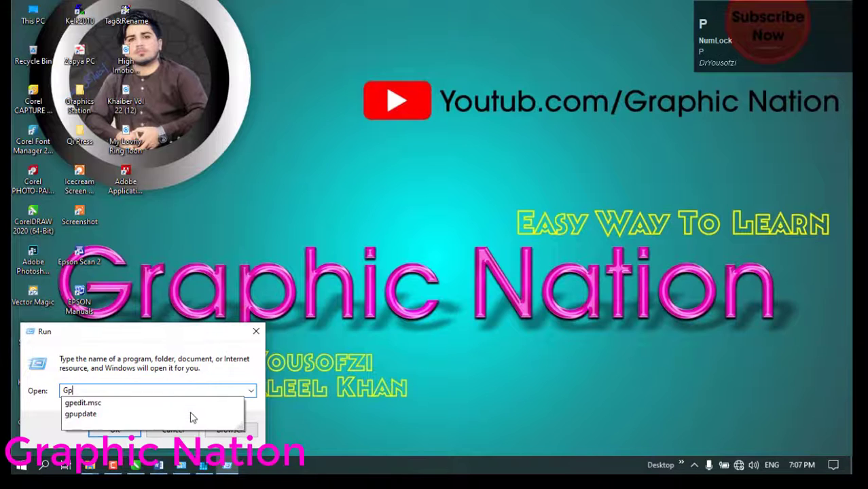
pyautogui.write('ed')
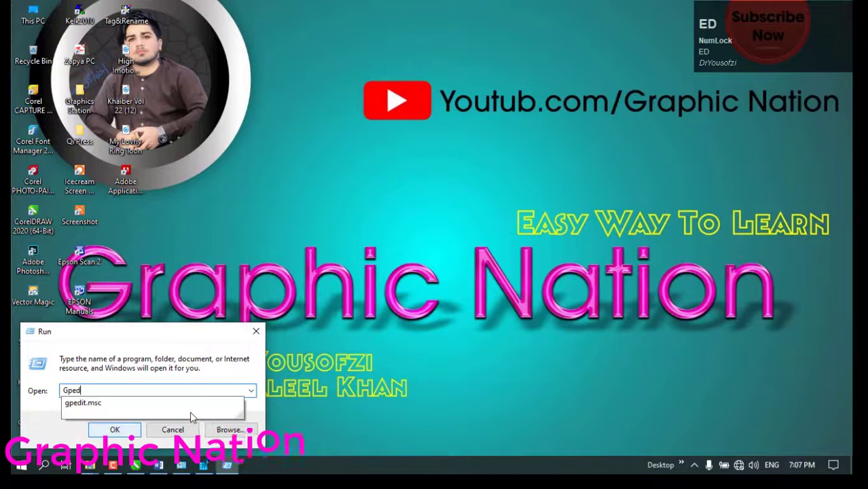
pyautogui.write('it')
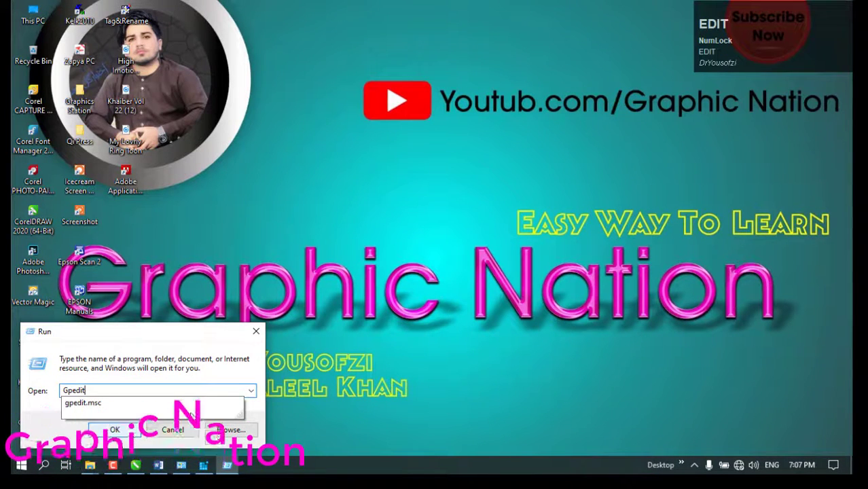
pyautogui.write('.msc')
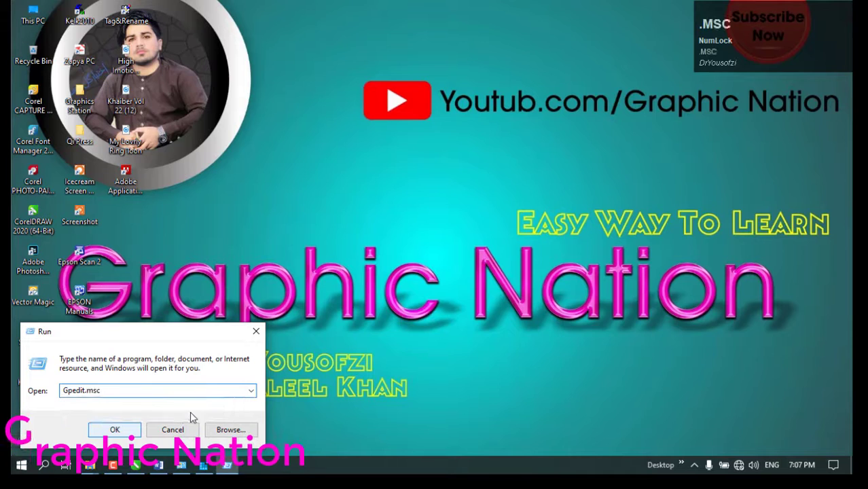
pyautogui.press('Return')
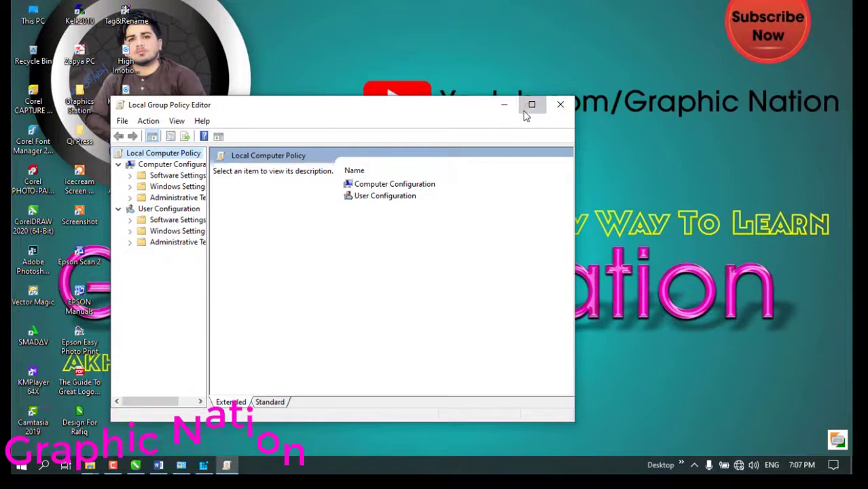
pyautogui.click(529, 103)
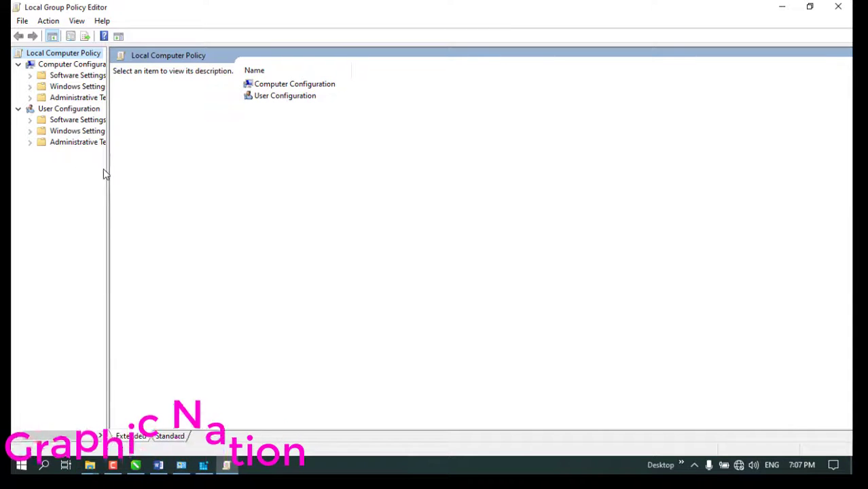
# - Widen the policy tree and open Removable Storage Access under User Configuration > Administrative Templates > System
pyautogui.moveTo(107, 171); pyautogui.dragTo(132, 171)
pyautogui.doubleClick(95, 142)
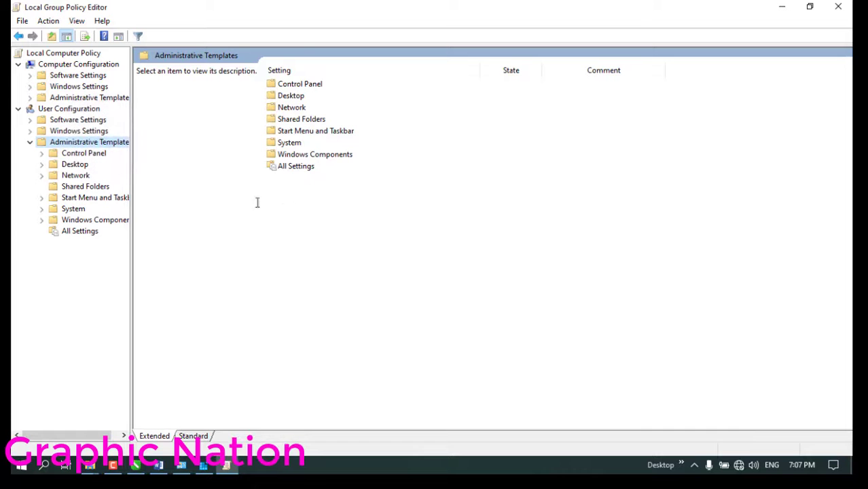
pyautogui.doubleClick(75, 208)
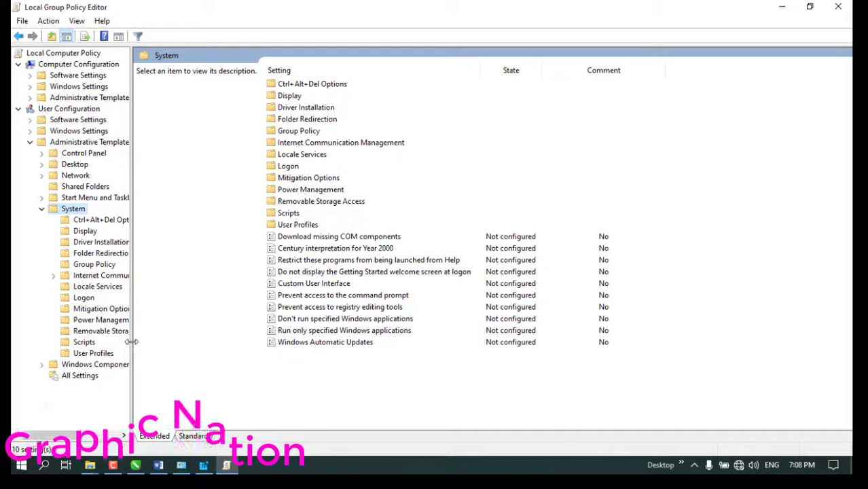
pyautogui.moveTo(131, 342); pyautogui.dragTo(167, 343)
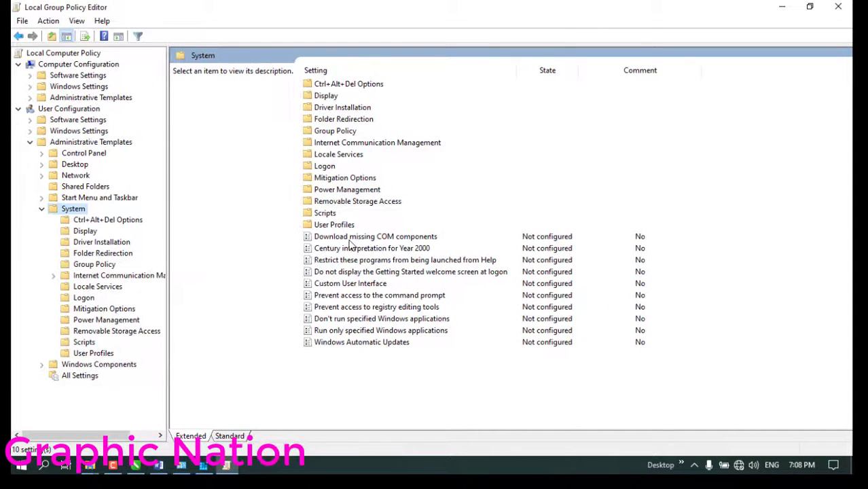
pyautogui.click(373, 204)
pyautogui.doubleClick(396, 203)
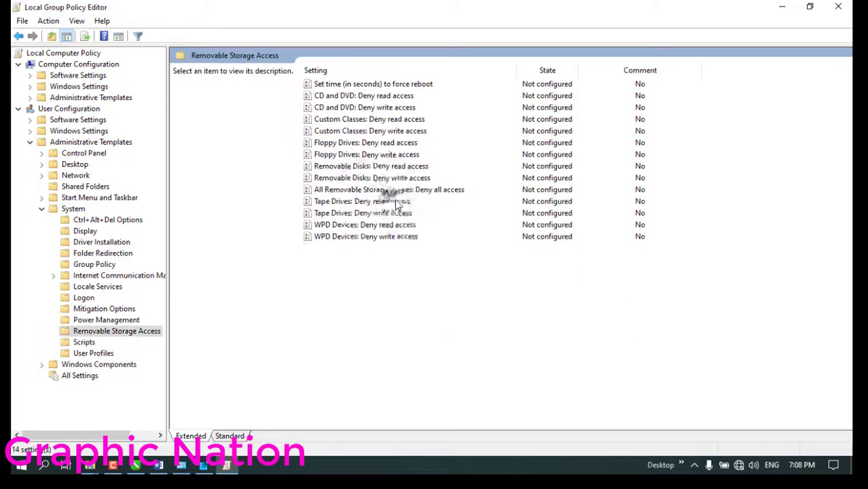
# - Review the descriptions of the floppy drive, removable disk and all removable storage access policies
pyautogui.click(336, 167)
pyautogui.click(386, 157)
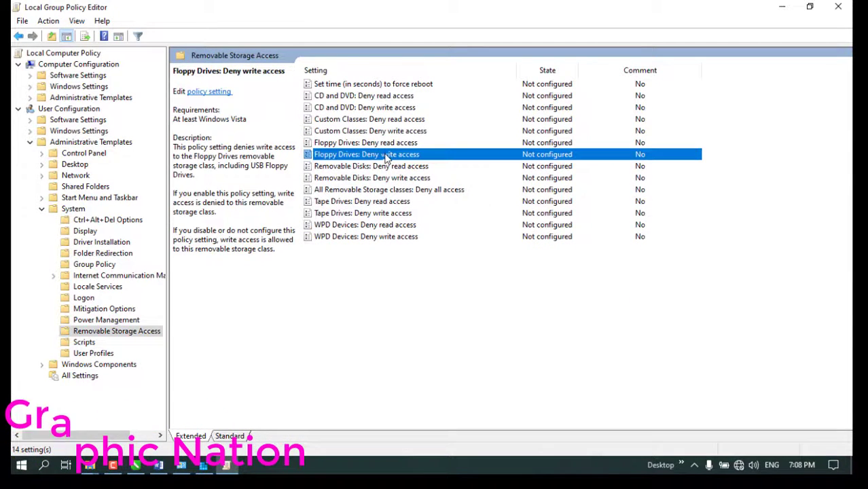
pyautogui.click(373, 165)
pyautogui.click(374, 177)
pyautogui.click(372, 189)
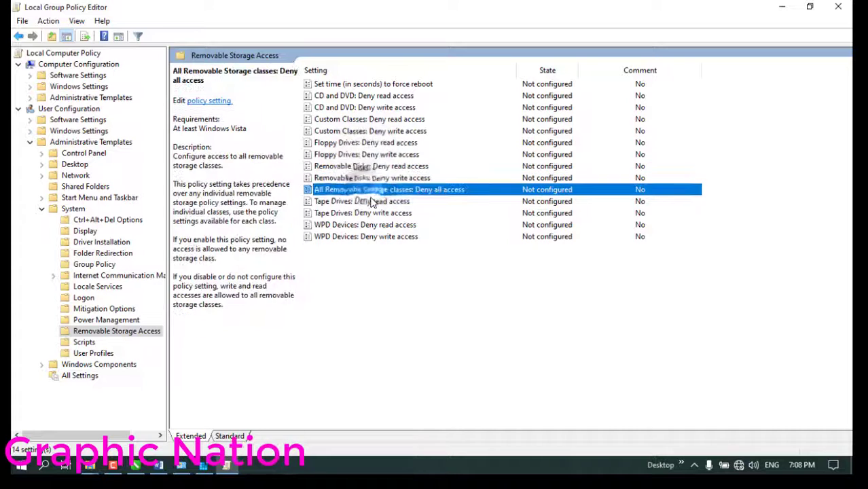
pyautogui.click(360, 177)
pyautogui.click(366, 154)
pyautogui.click(379, 166)
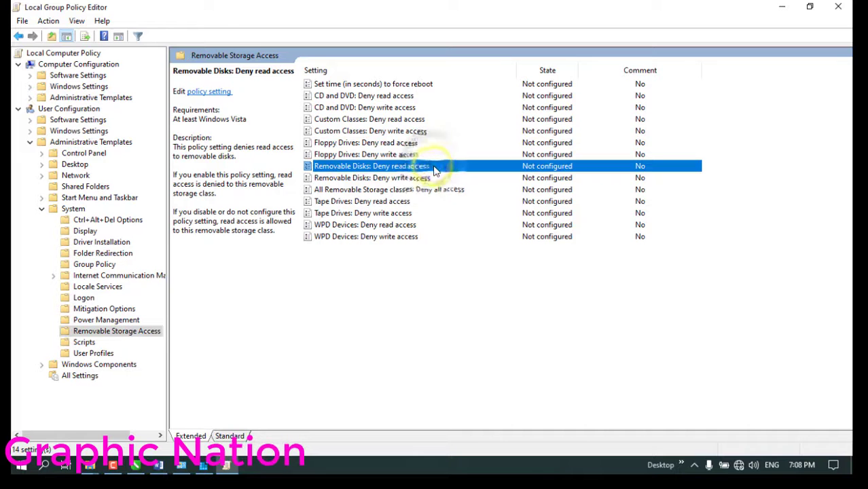
# - Set the "Removable Disks: Deny read access" policy to Enabled
pyautogui.doubleClick(413, 166)
pyautogui.rightClick(412, 171)
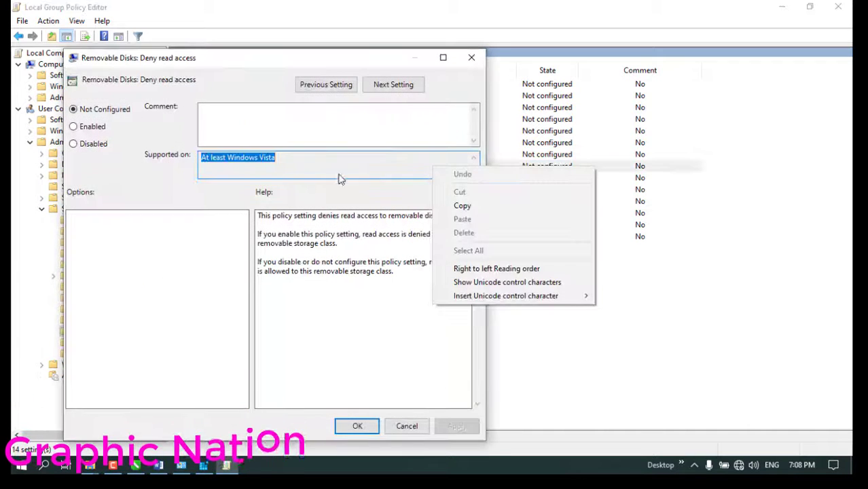
pyautogui.click(194, 192)
pyautogui.click(74, 126)
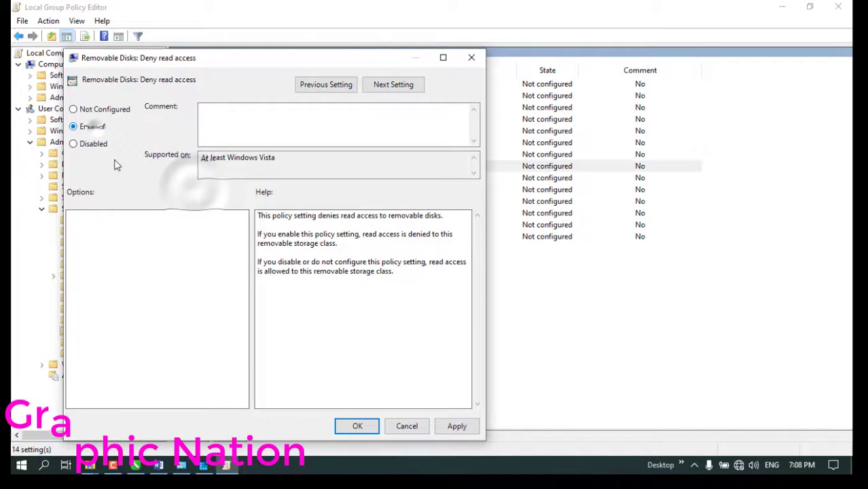
pyautogui.click(357, 426)
# - Set the "Removable Disks: Deny write access" policy to Enabled
pyautogui.click(367, 181)
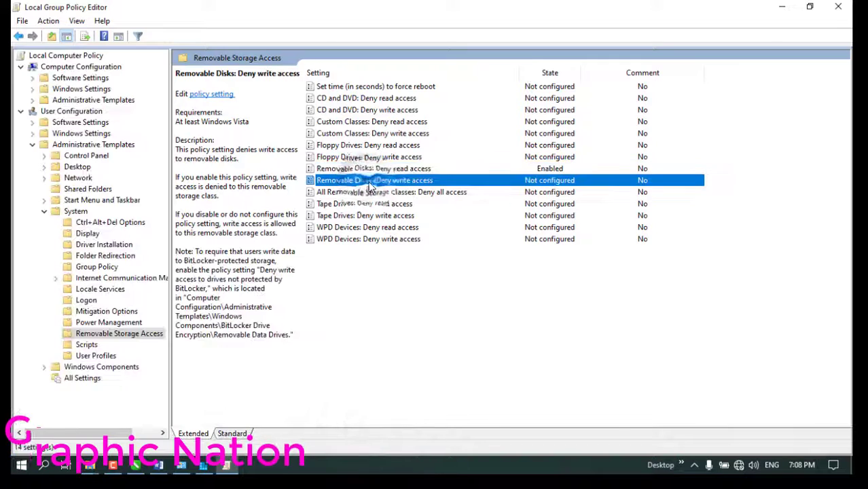
pyautogui.doubleClick(370, 184)
pyautogui.click(89, 143)
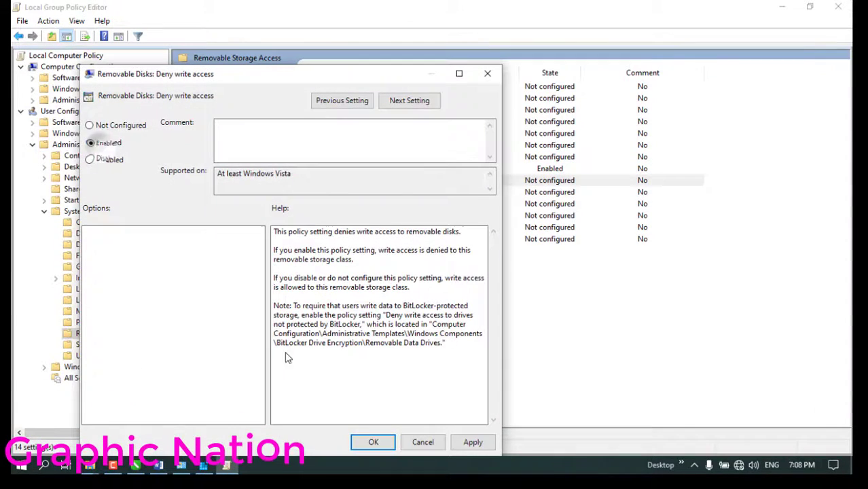
pyautogui.click(382, 444)
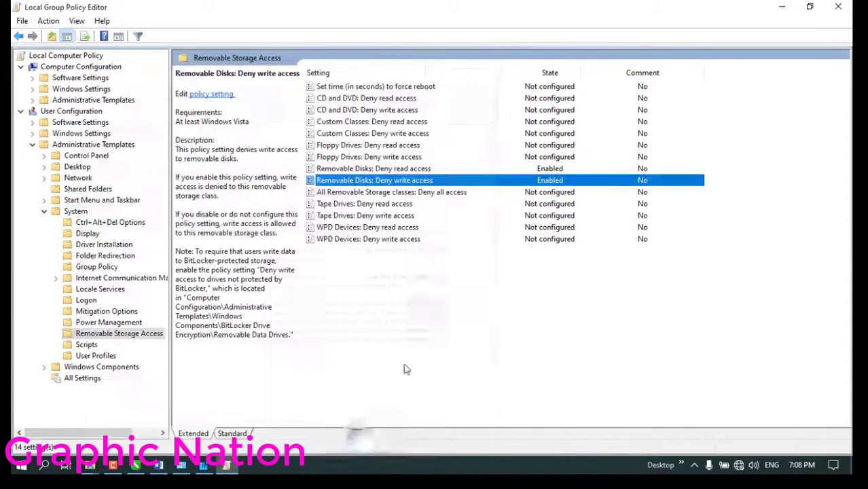
# - Set the "All Removable Storage classes: Deny all access" policy to Enabled
pyautogui.doubleClick(397, 193)
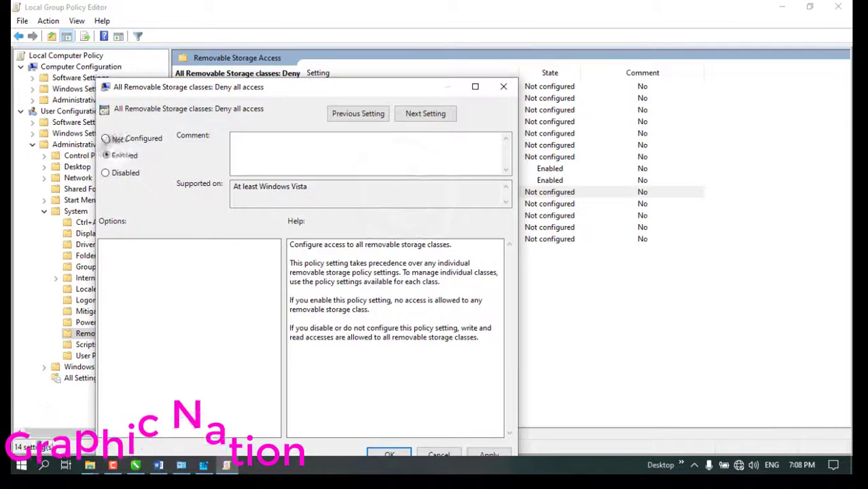
pyautogui.click(106, 154)
pyautogui.click(390, 453)
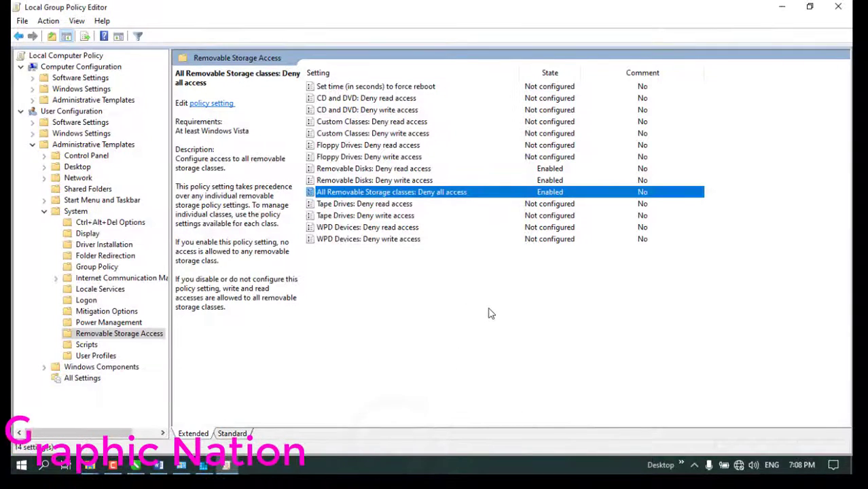
# - Minimize the Local Group Policy Editor and refresh the desktop
pyautogui.click(781, 6)
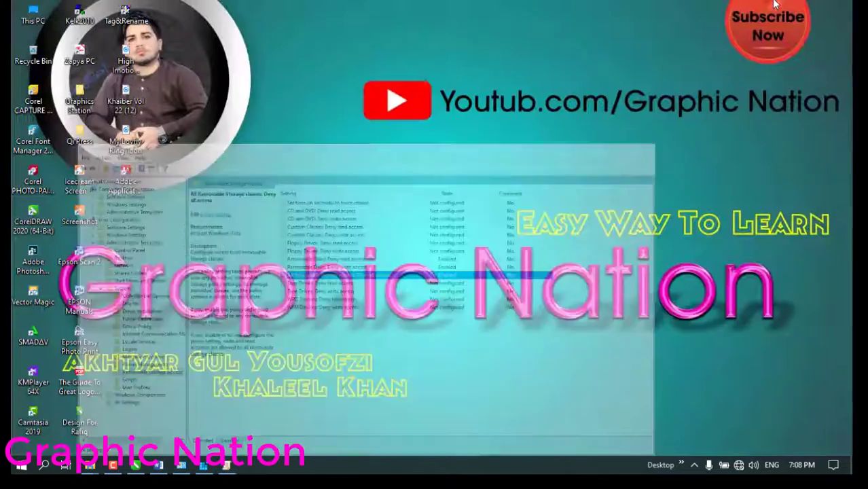
pyautogui.rightClick(431, 146)
pyautogui.click(469, 182)
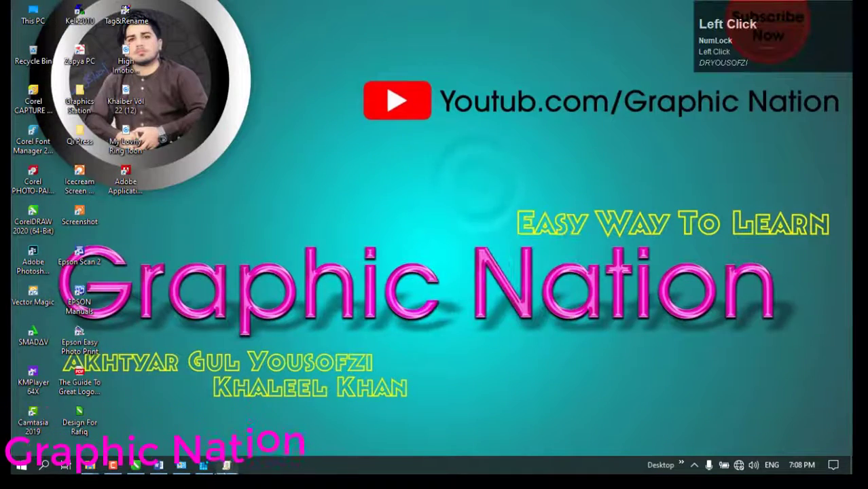
# - Switch to This PC in File Explorer, refresh it, and try twice to open Removable Disk (G:)
pyautogui.click(90, 465)
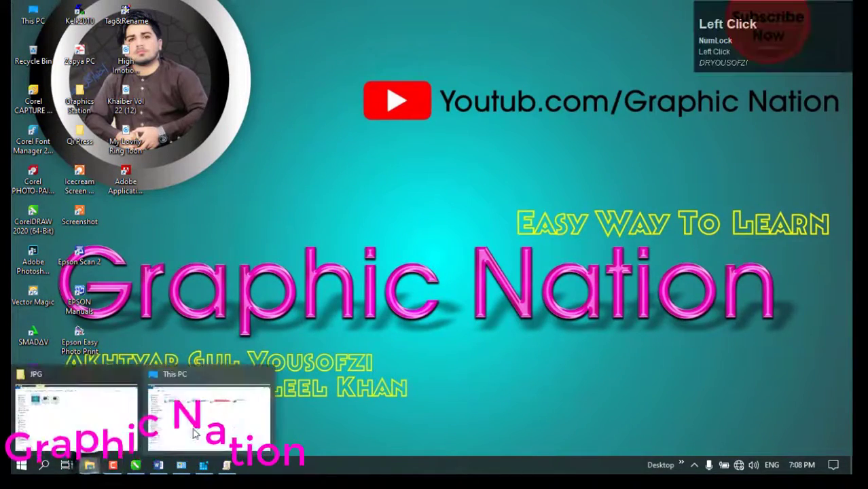
pyautogui.click(163, 414)
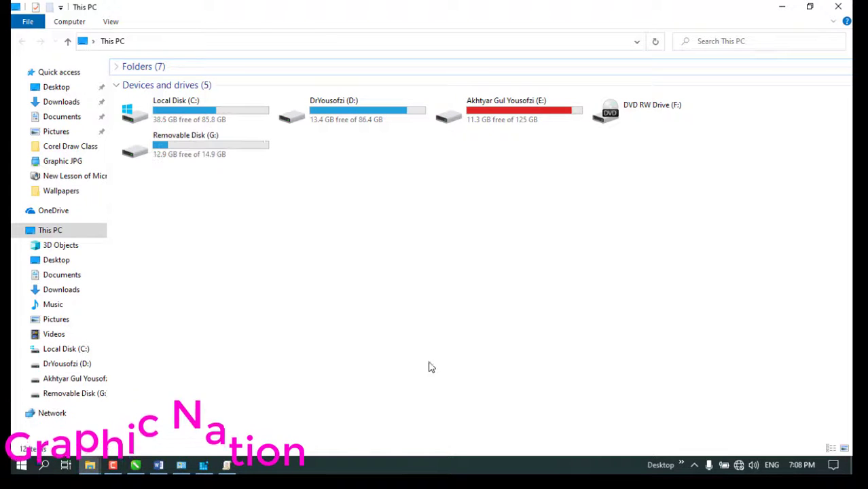
pyautogui.rightClick(255, 228)
pyautogui.click(327, 284)
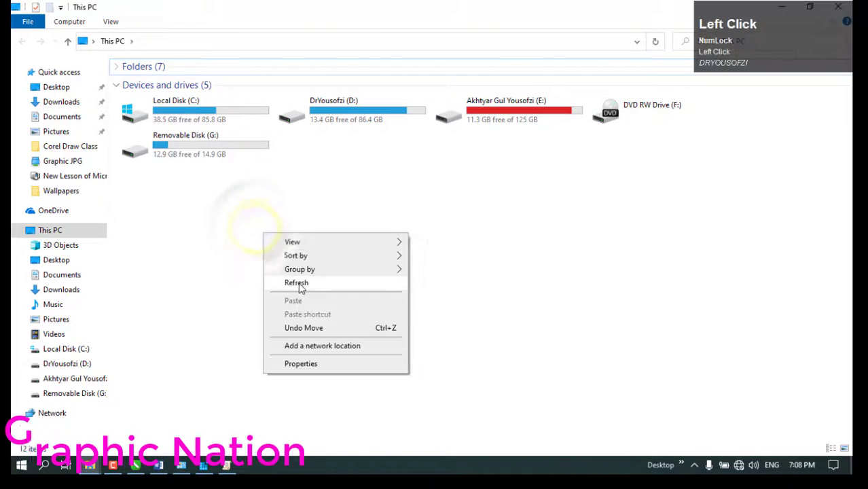
pyautogui.doubleClick(190, 141)
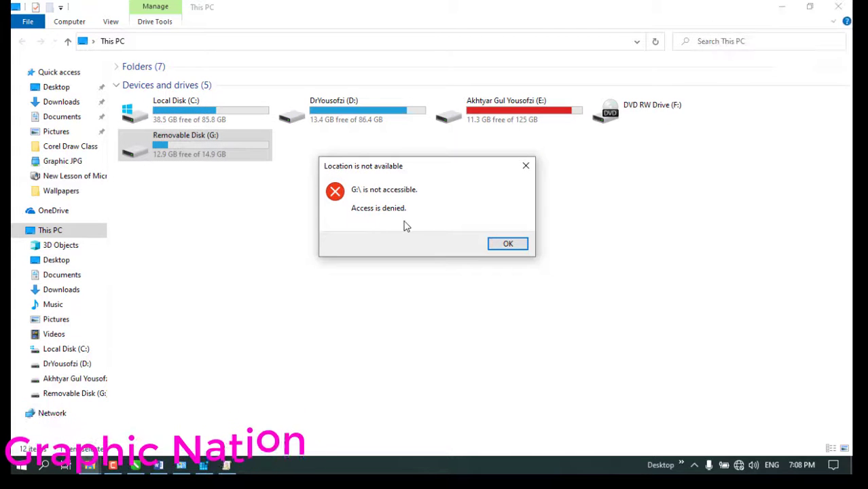
pyautogui.click(516, 247)
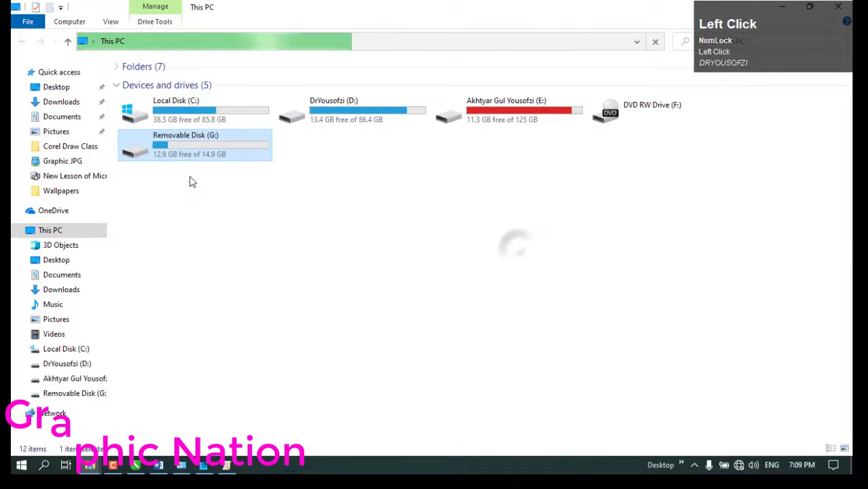
pyautogui.doubleClick(212, 144)
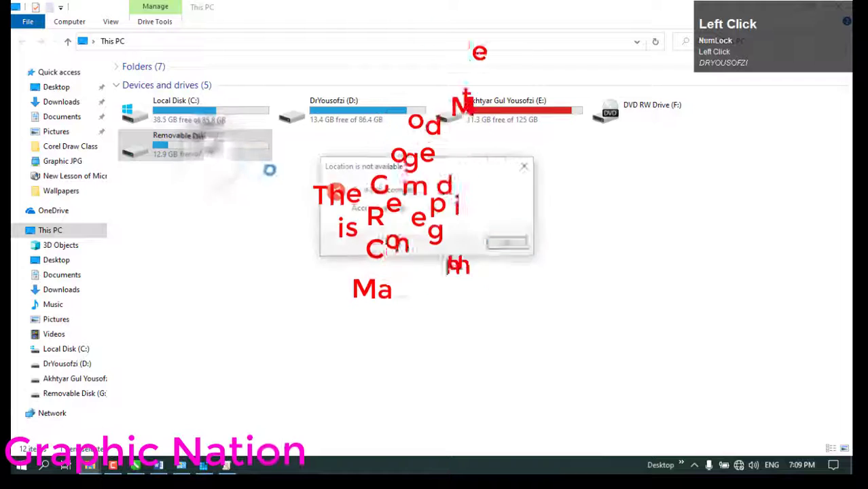
pyautogui.click(506, 243)
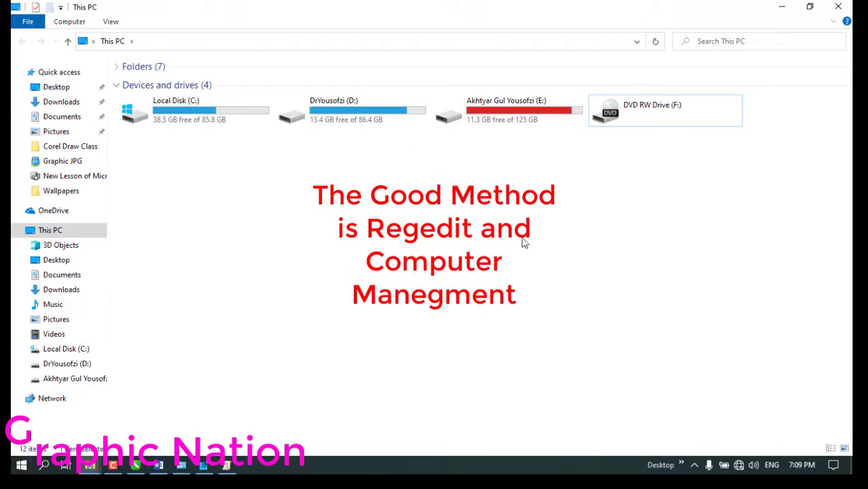
# - Minimize the This PC window and refresh the desktop
pyautogui.click(778, 6)
pyautogui.rightClick(367, 247)
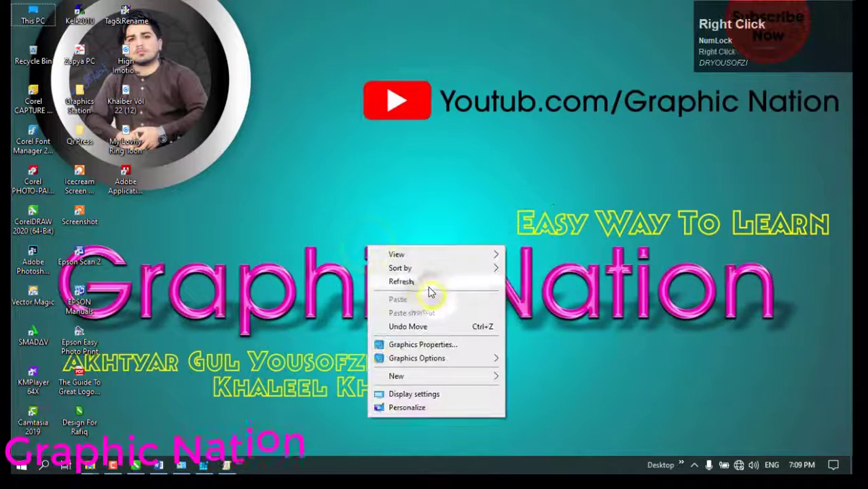
pyautogui.rightClick(428, 286)
pyautogui.rightClick(297, 304)
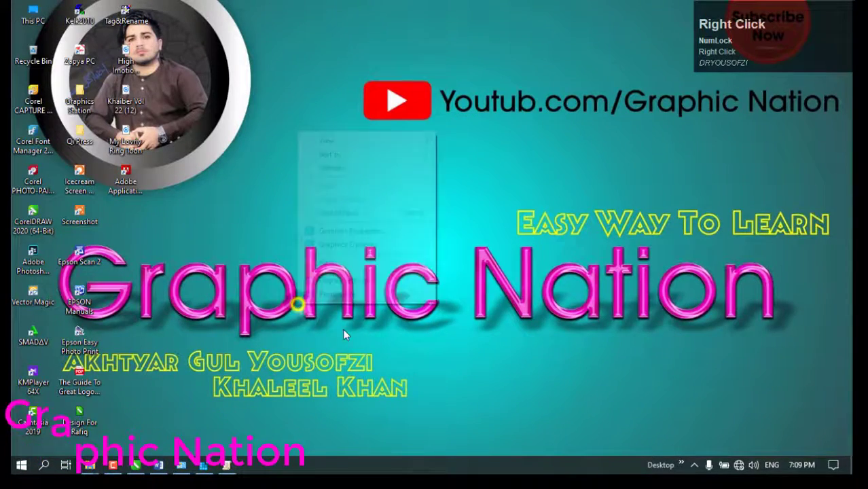
pyautogui.click(333, 169)
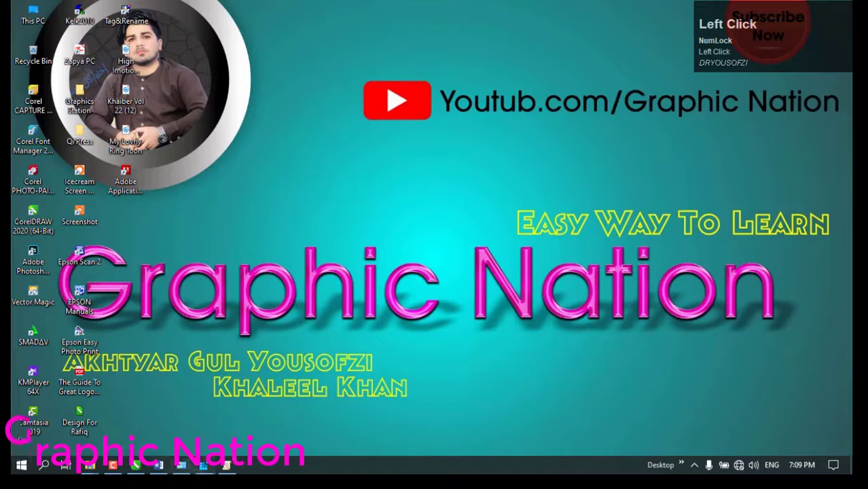
# - In the Local Group Policy Editor, set the "Removable Disks: Deny read access" and "Deny write access" policies to Not Configured
pyautogui.click(189, 465)
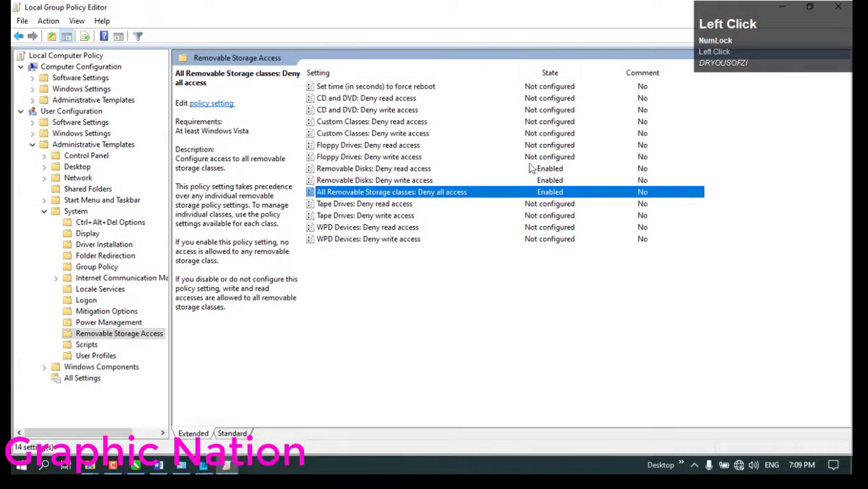
pyautogui.click(550, 169)
pyautogui.doubleClick(556, 171)
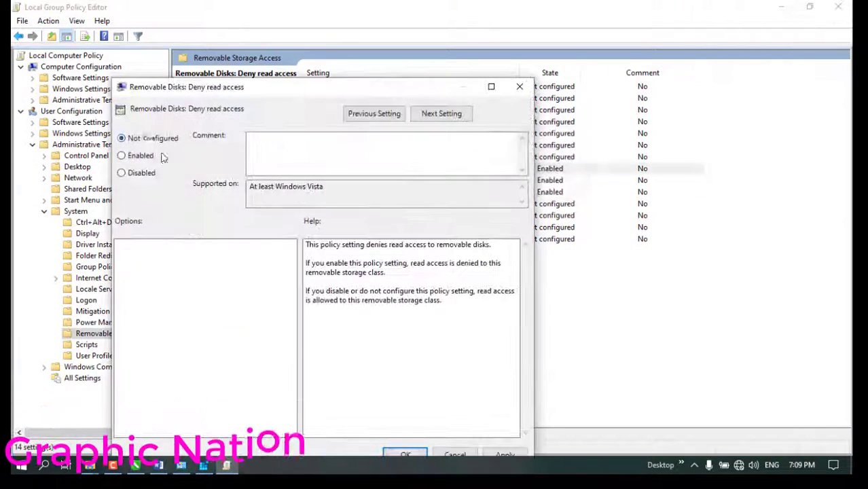
pyautogui.click(122, 138)
pyautogui.click(408, 455)
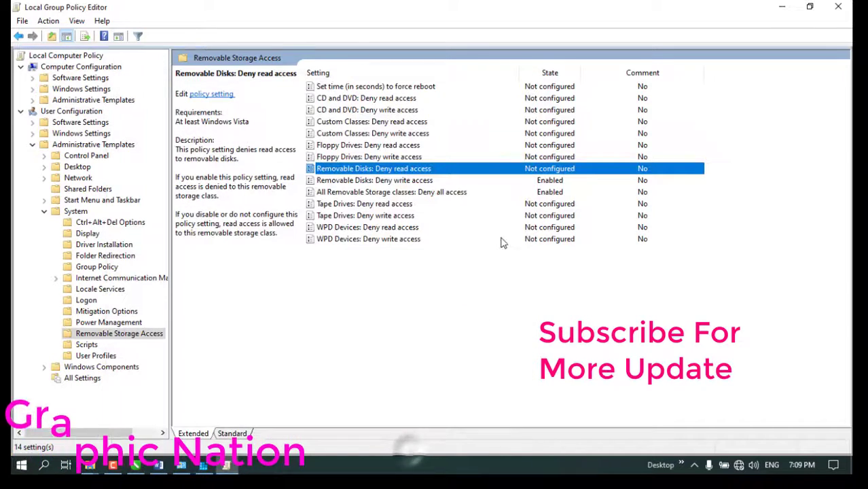
pyautogui.doubleClick(554, 180)
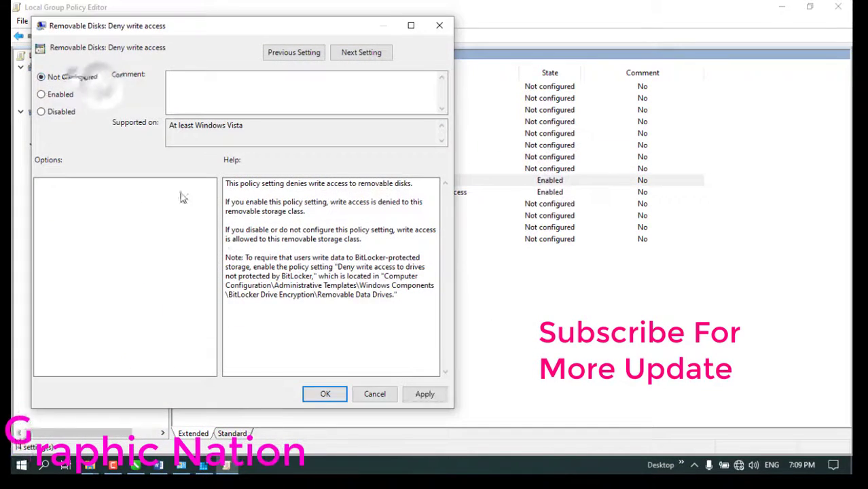
pyautogui.click(343, 395)
# - Set the "All Removable Storage classes: Deny all access" policy to Not Configured
pyautogui.click(543, 194)
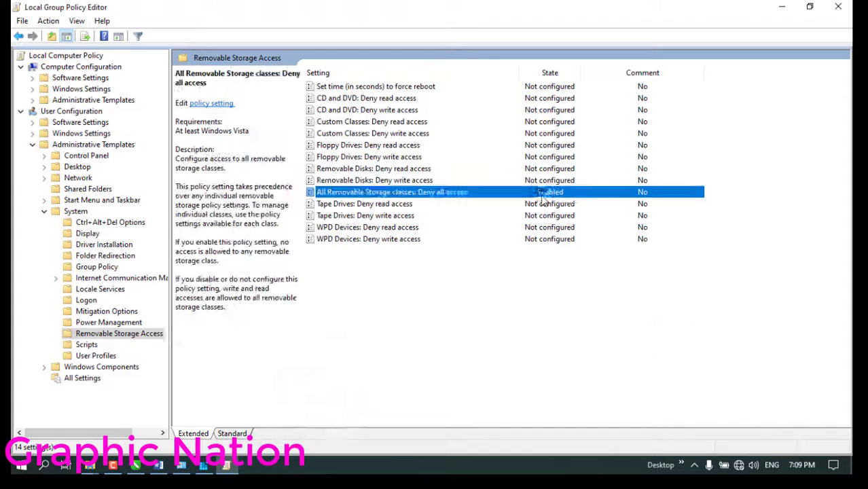
pyautogui.doubleClick(544, 195)
pyautogui.click(57, 93)
pyautogui.click(341, 409)
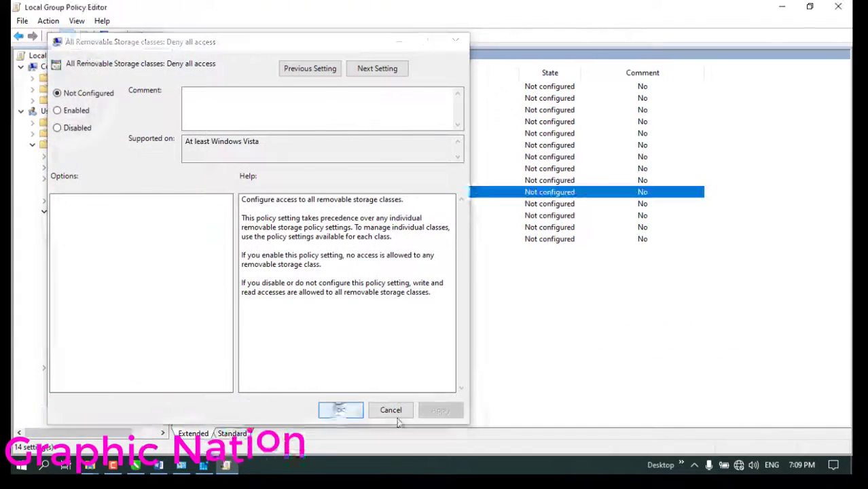
# - Close the Local Group Policy Editor and refresh the desktop
pyautogui.click(847, 5)
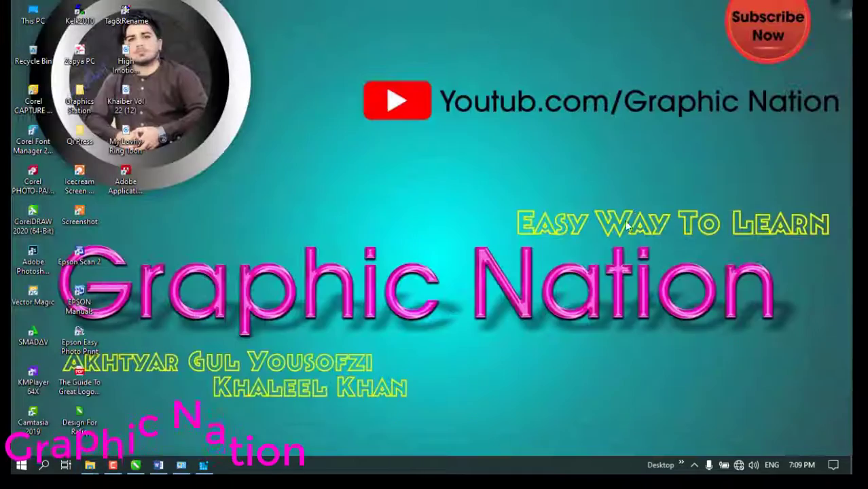
pyautogui.rightClick(446, 186)
pyautogui.click(506, 228)
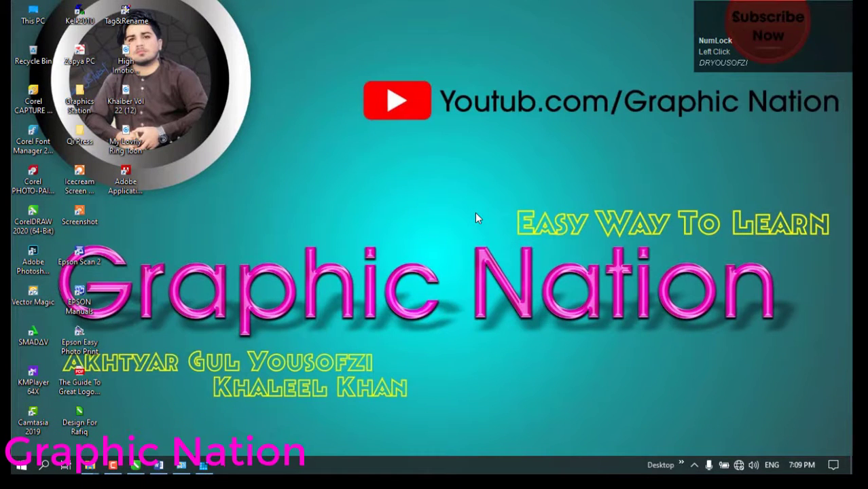
# - Open a Command Prompt with cmd and run gpupdate to update the group policies
pyautogui.press('super+r')
pyautogui.write('cm')
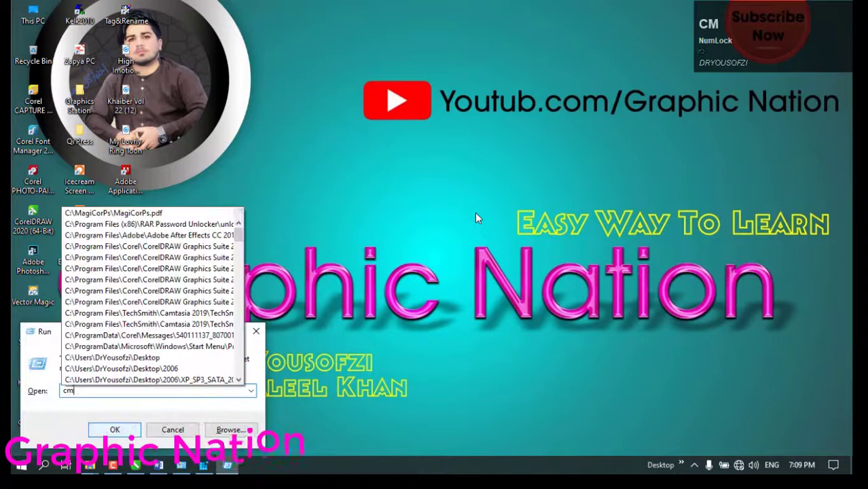
pyautogui.write('d')
pyautogui.press('Return')
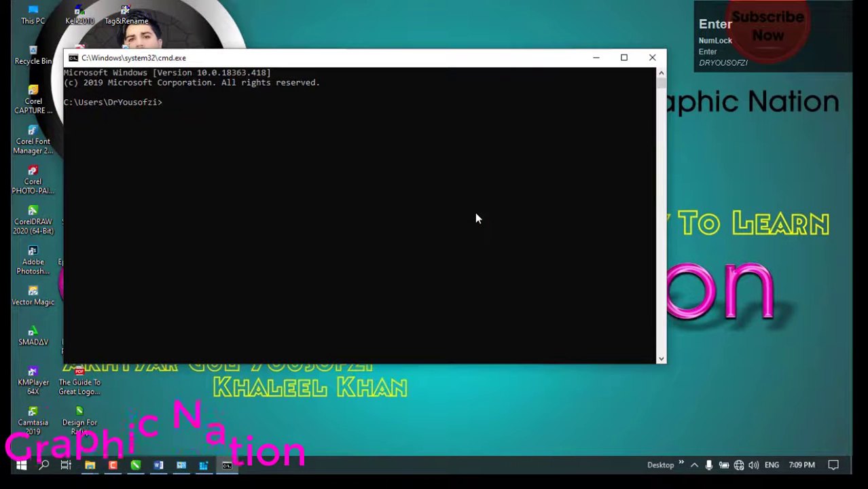
pyautogui.write('gp')
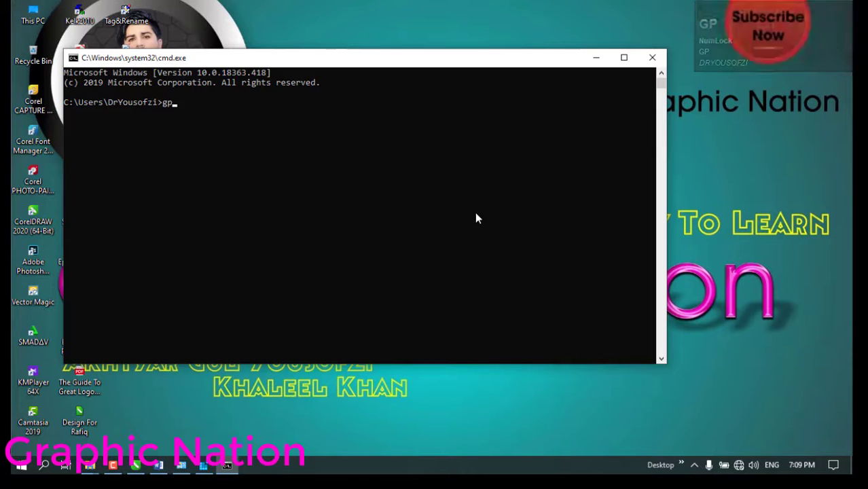
pyautogui.write('update')
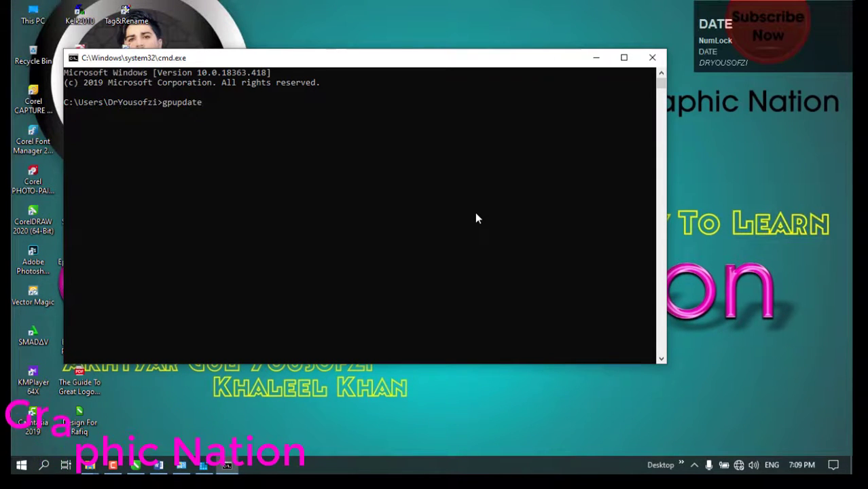
pyautogui.press('Return')
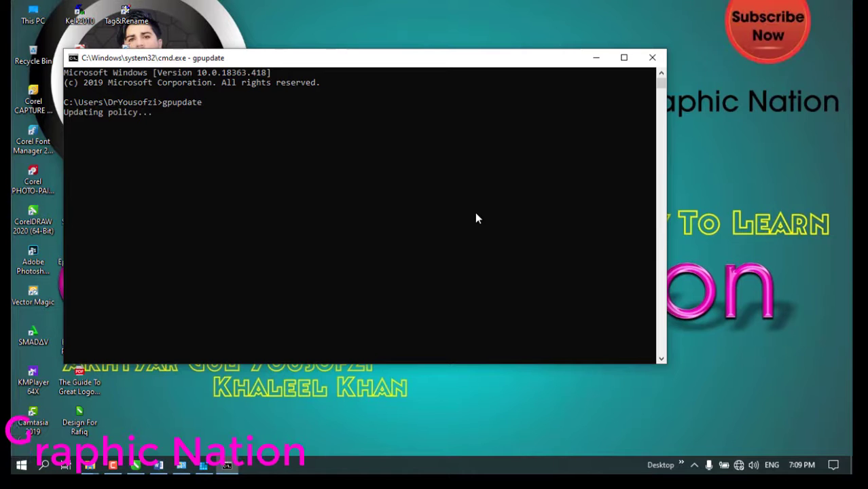
# - Close the Command Prompt window and refresh the desktop
pyautogui.rightClick(737, 133)
pyautogui.middleClick(767, 202)
pyautogui.moveTo(764, 245)
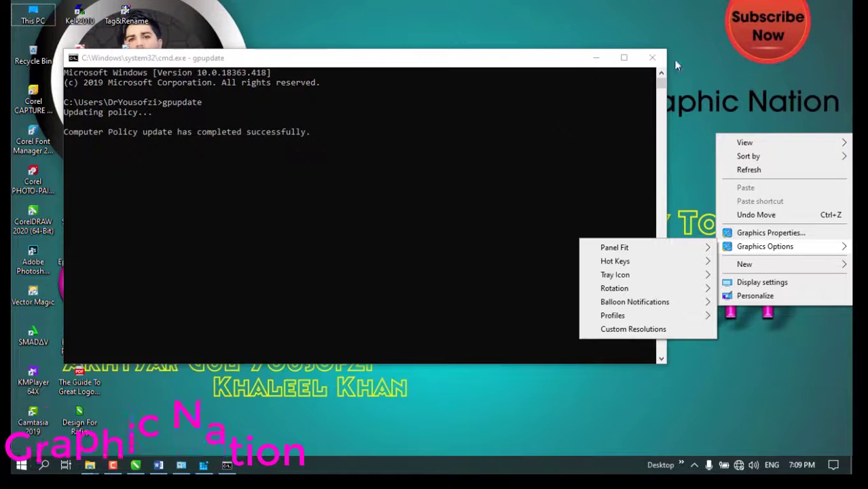
pyautogui.click(652, 57)
pyautogui.rightClick(511, 173)
pyautogui.click(571, 215)
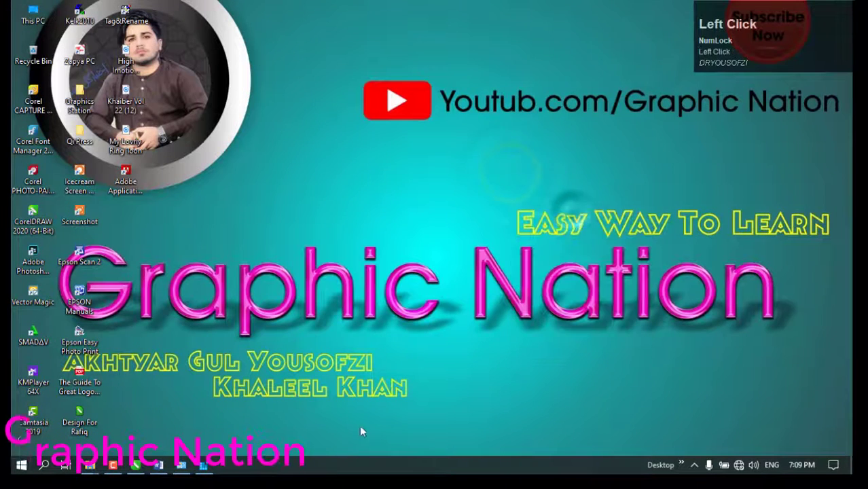
pyautogui.rightClick(340, 212)
pyautogui.click(392, 249)
pyautogui.rightClick(394, 248)
pyautogui.moveTo(402, 251)
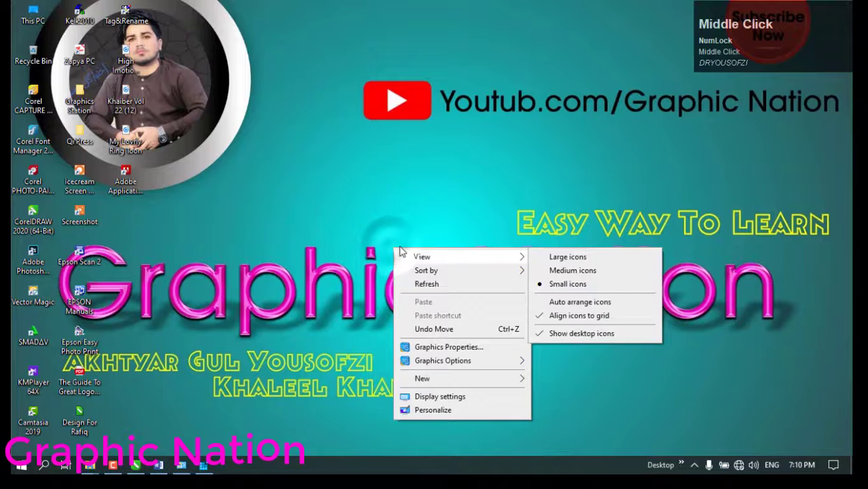
pyautogui.click(438, 284)
pyautogui.rightClick(346, 168)
pyautogui.click(261, 113)
pyautogui.rightClick(261, 113)
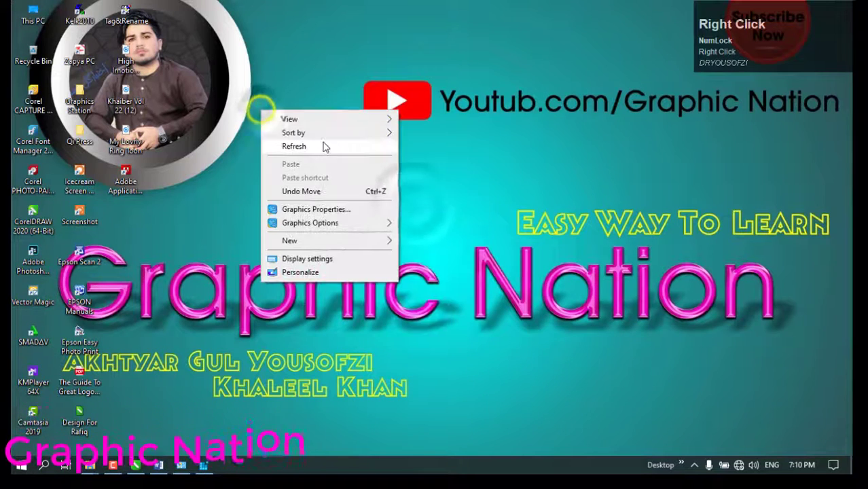
pyautogui.rightClick(322, 143)
pyautogui.click(375, 179)
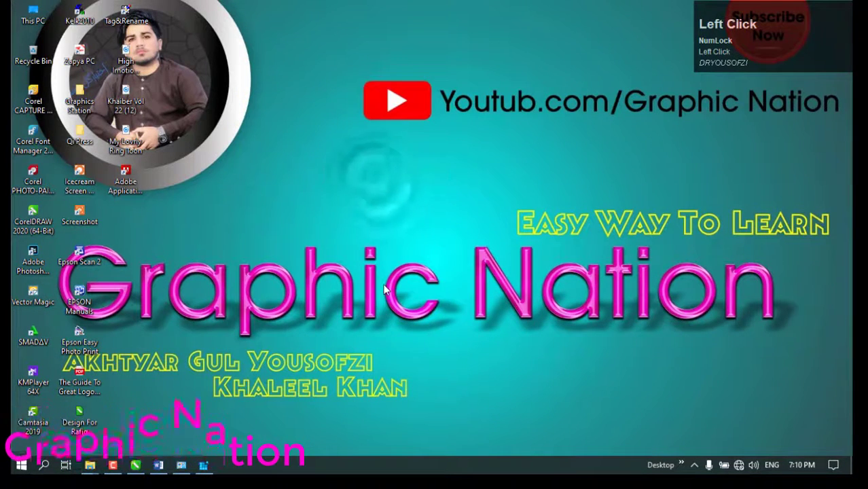
pyautogui.rightClick(287, 157)
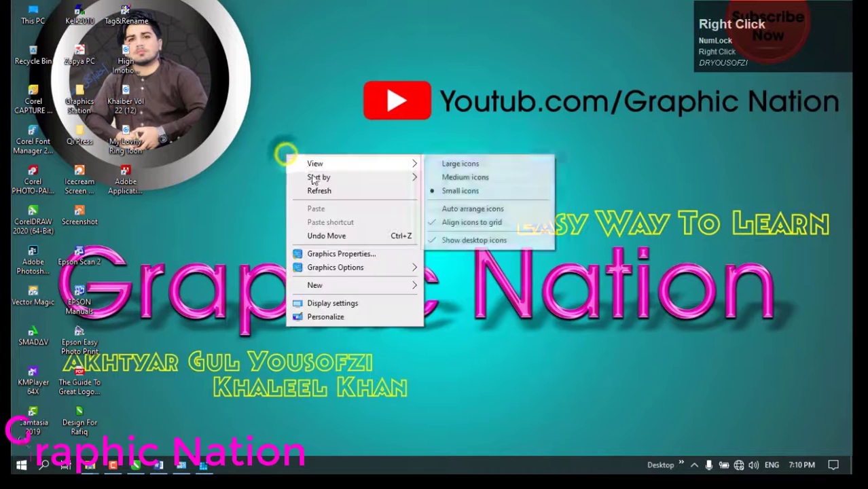
pyautogui.click(304, 191)
pyautogui.rightClick(325, 165)
pyautogui.click(379, 206)
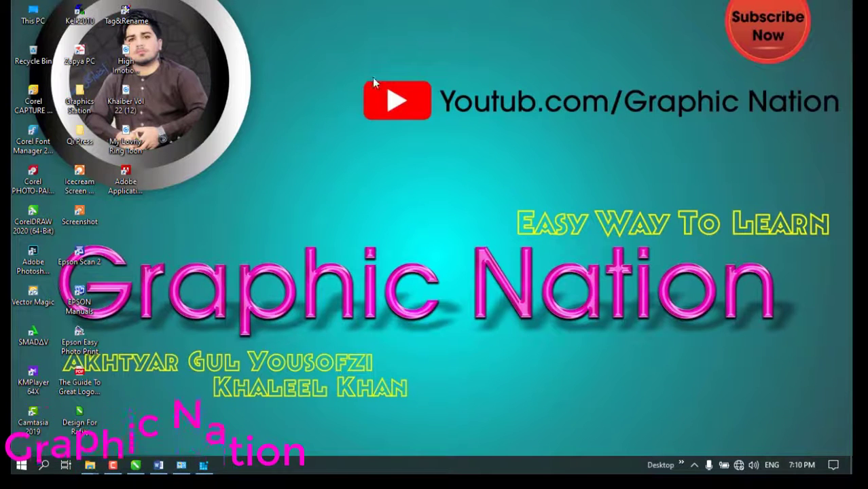
pyautogui.moveTo(328, 43)
pyautogui.mouseDown()
pyautogui.moveTo(463, 133)
pyautogui.moveTo(851, 274)
pyautogui.mouseUp()
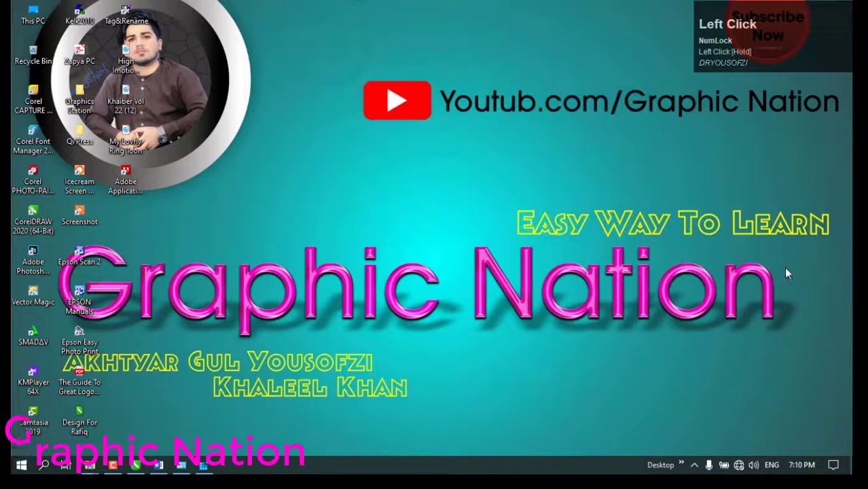